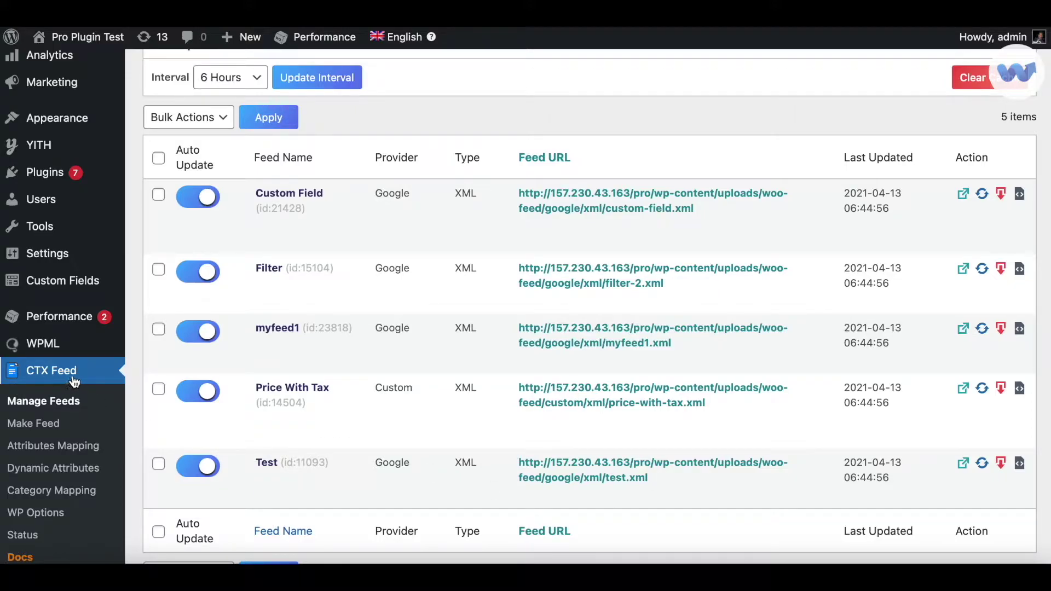
# Step: Start making a new product feed and set its country to United States
pyautogui.click(46, 426)
pyautogui.scroll(-2, 445, 368)
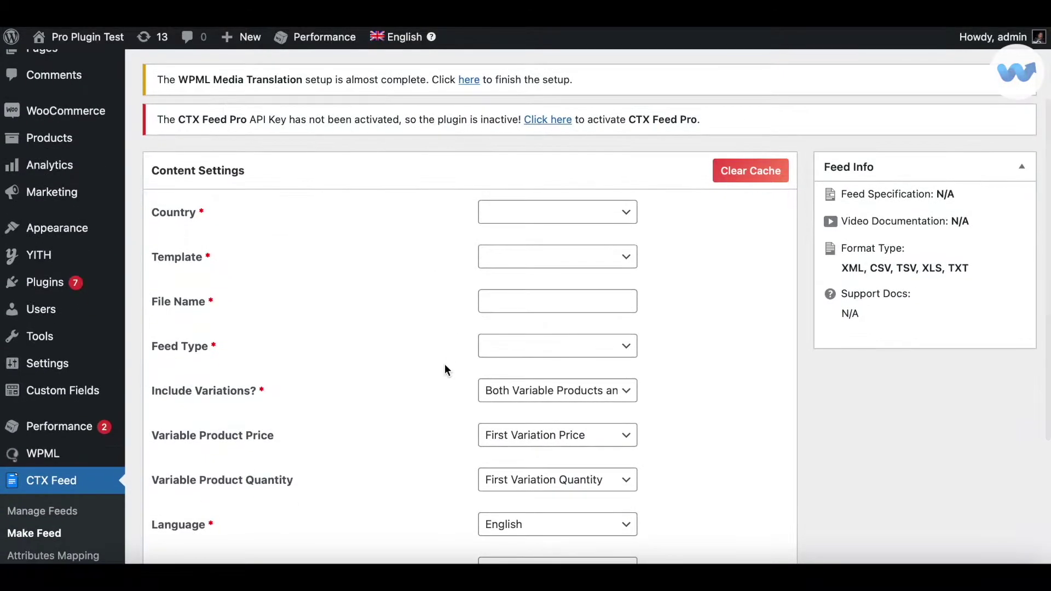
pyautogui.click(618, 214)
pyautogui.press('u')
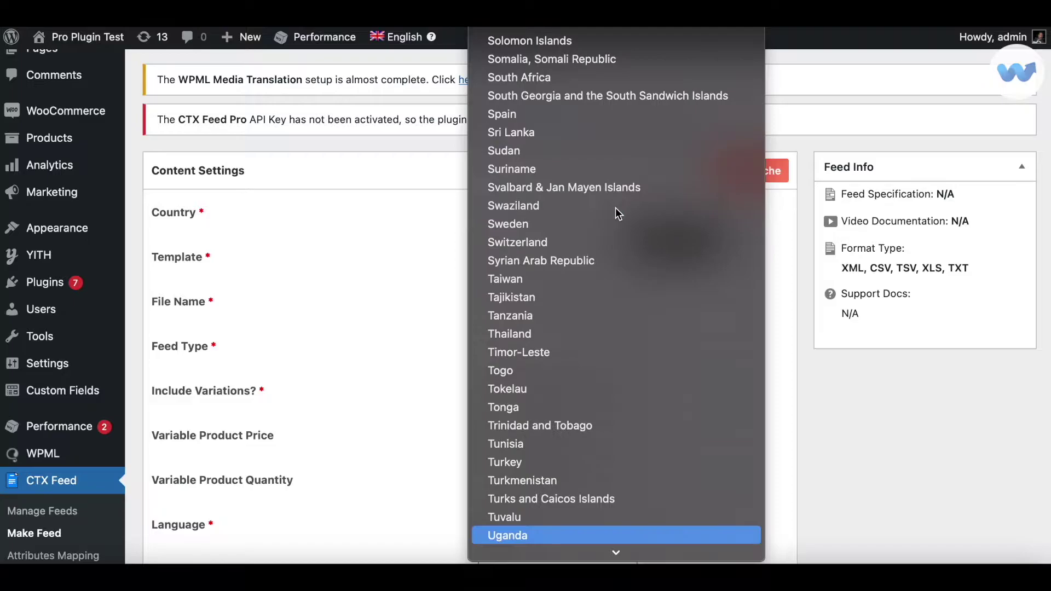
pyautogui.scroll(-2, 614, 274)
pyautogui.scroll(-2, 613, 314)
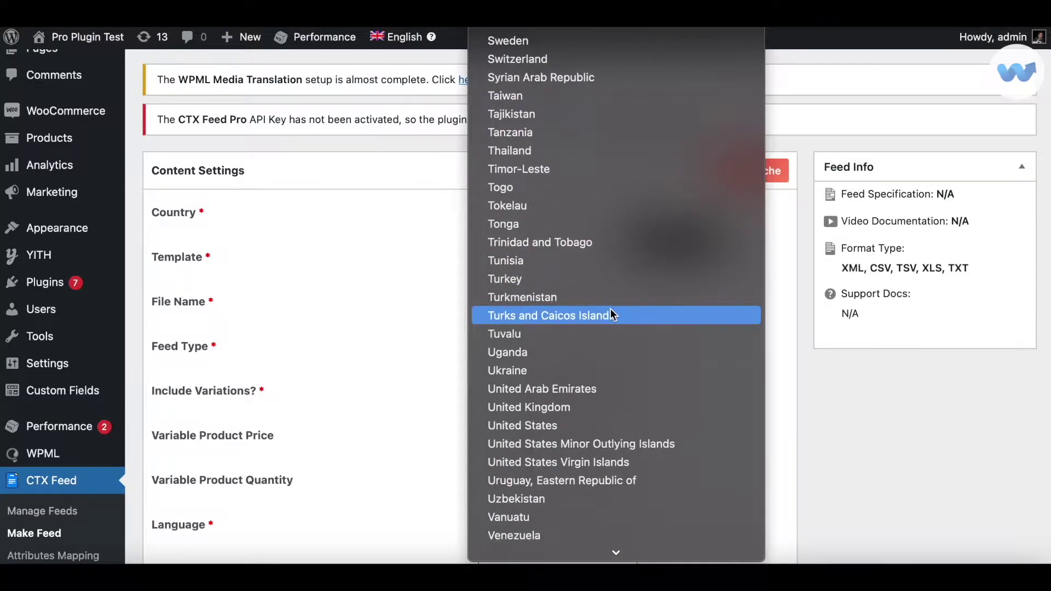
pyautogui.click(614, 426)
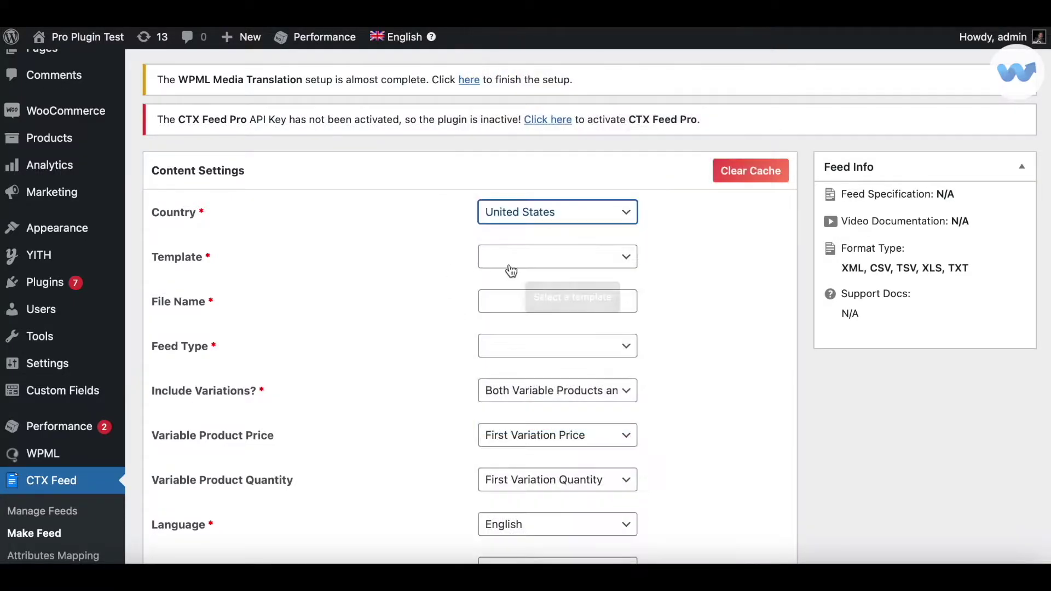
# Step: Choose Custom Template 1 as the feed template and name the feed file custom1
pyautogui.click(507, 265)
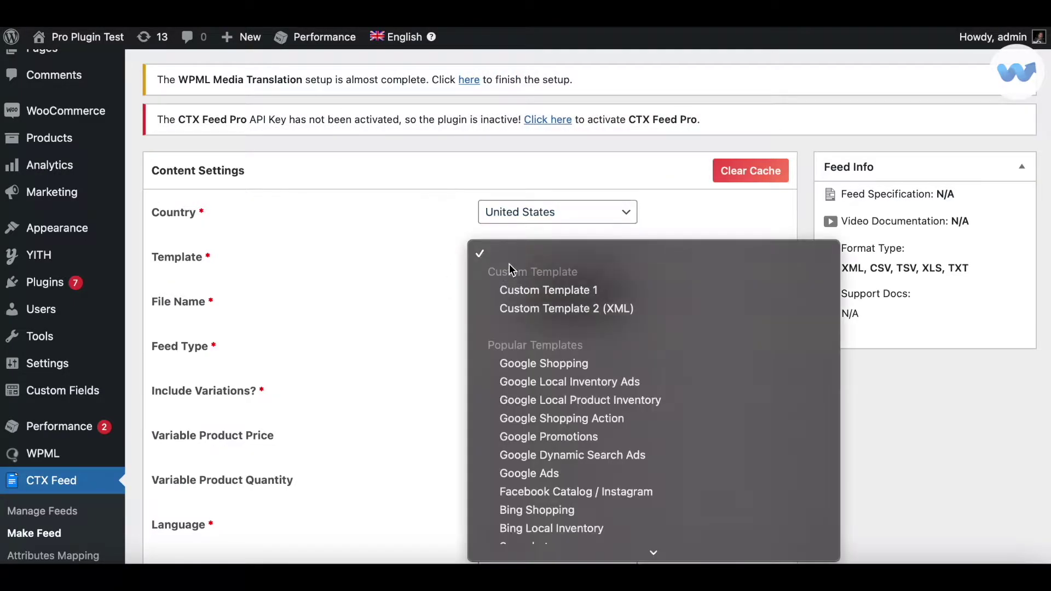
pyautogui.click(525, 293)
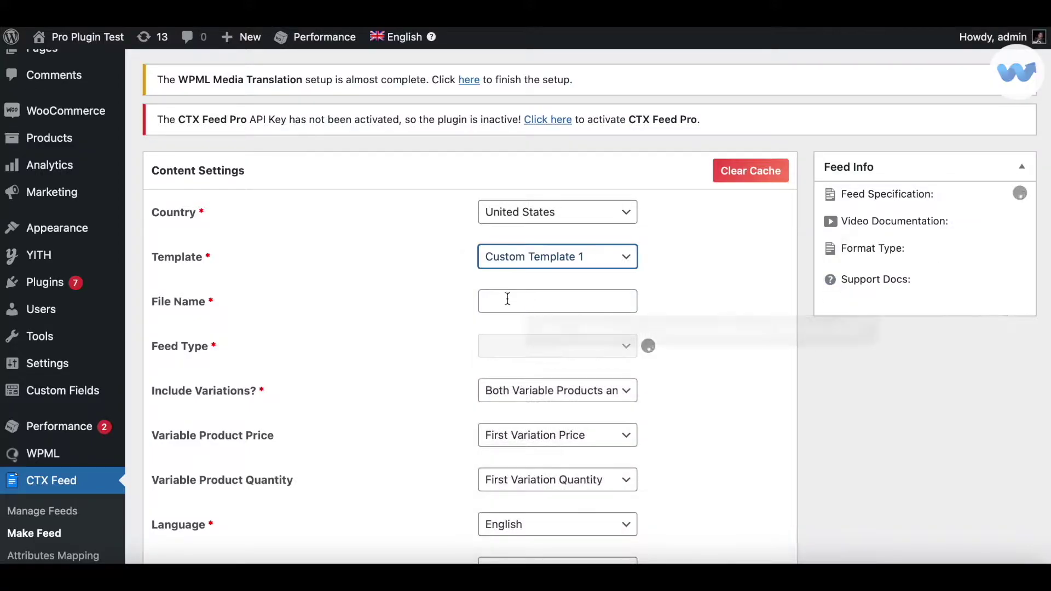
pyautogui.click(509, 298)
pyautogui.write('custom1')
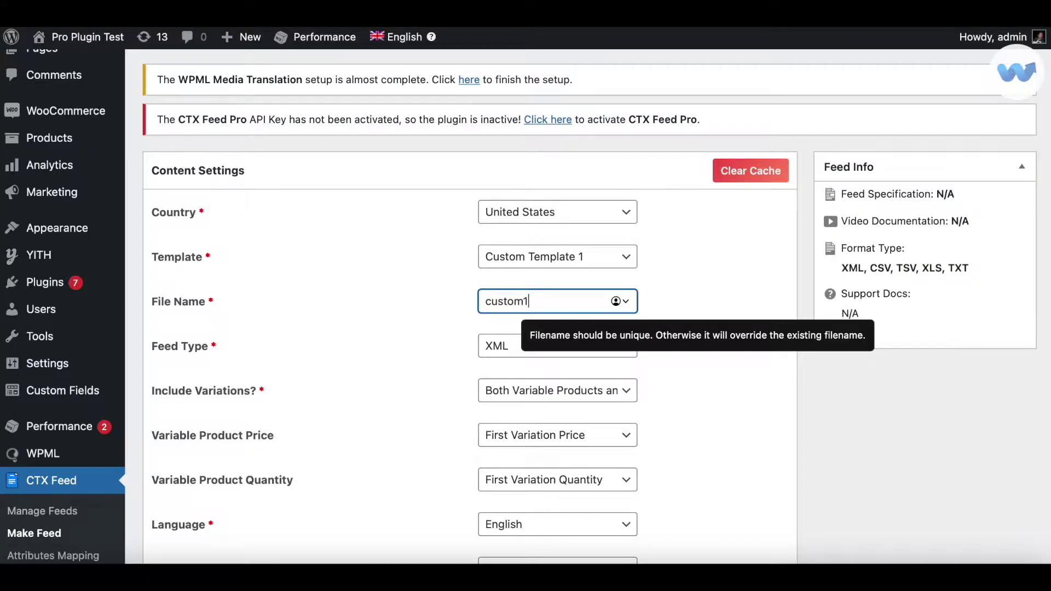
pyautogui.click(707, 389)
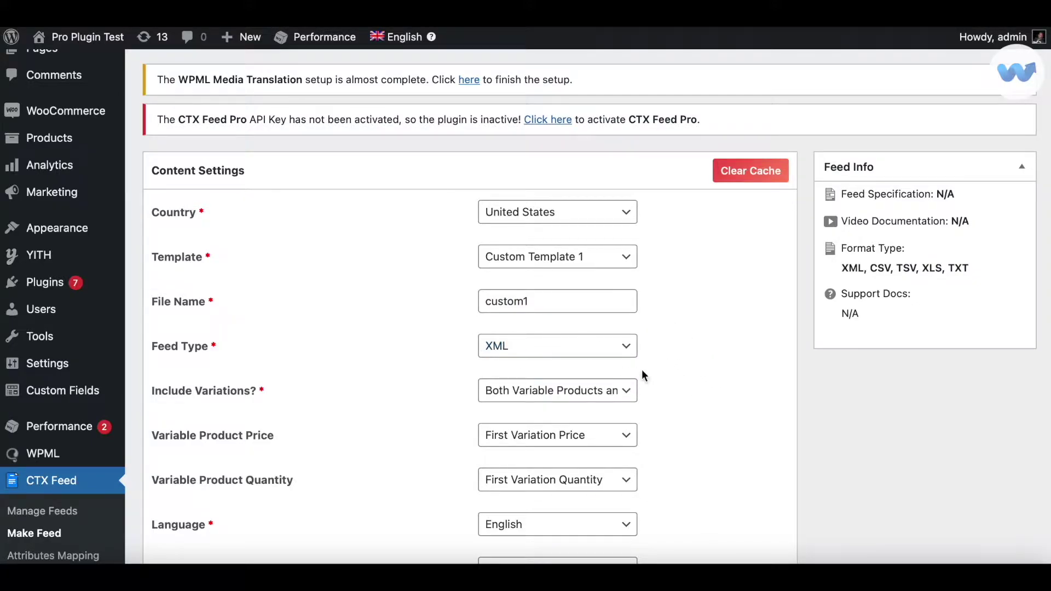
# Step: Delete the brand attribute row from the feed configuration
pyautogui.scroll(-3, 689, 402)
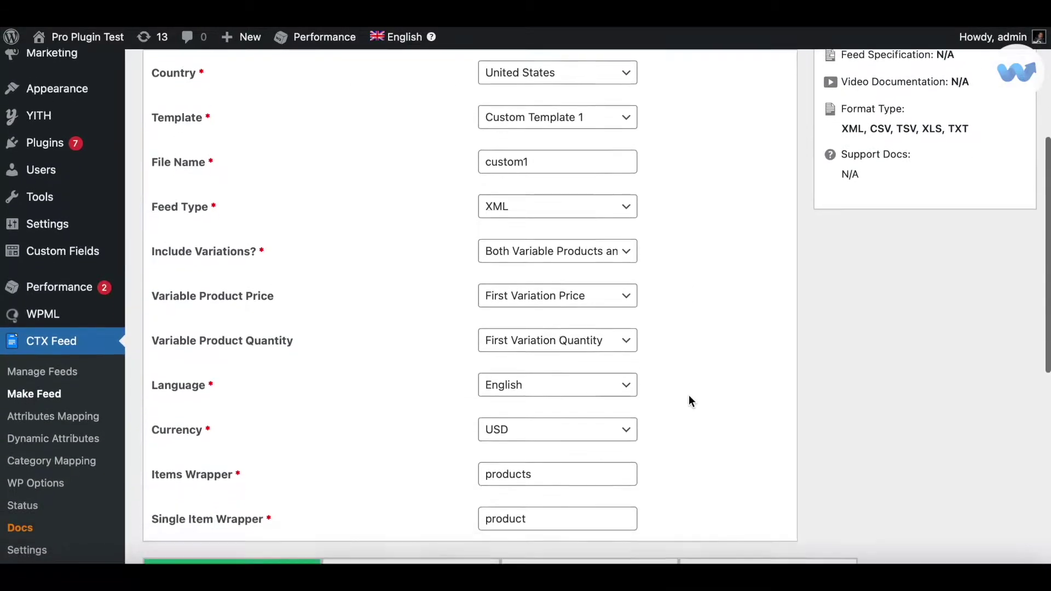
pyautogui.scroll(1, 689, 401)
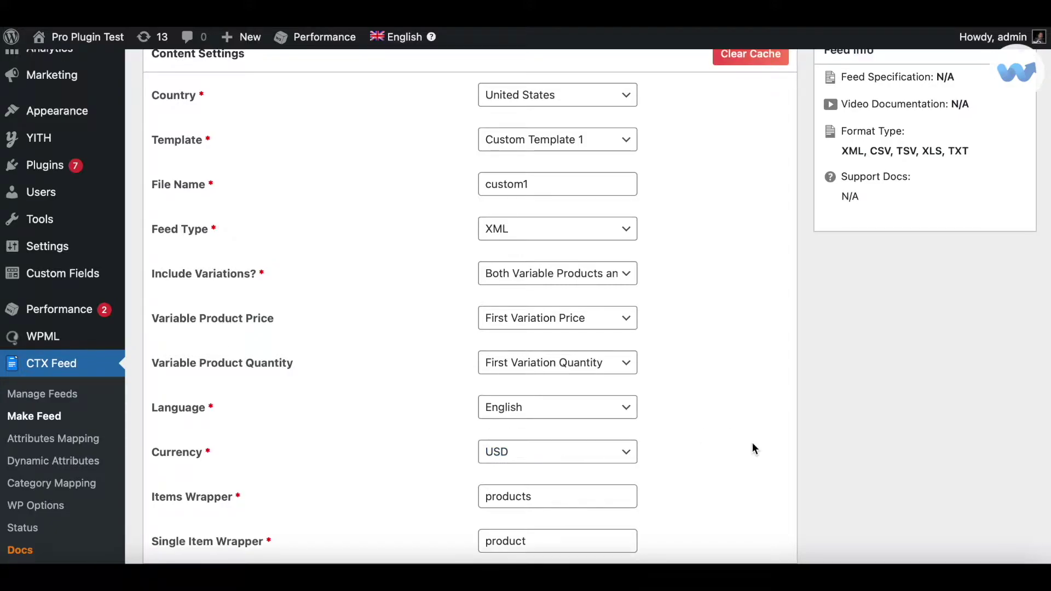
pyautogui.scroll(-7, 752, 442)
pyautogui.scroll(-1, 752, 442)
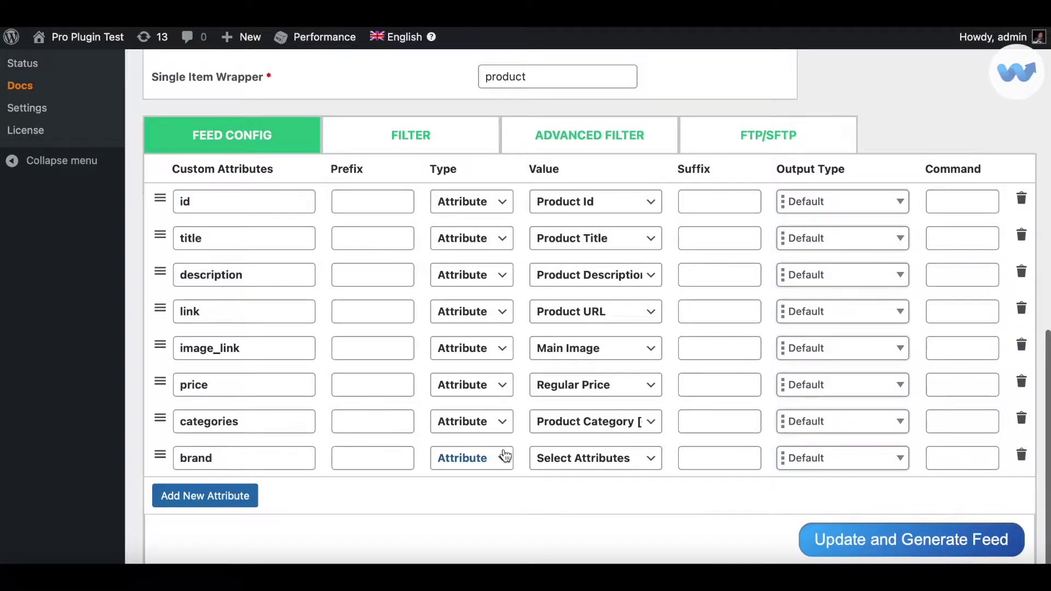
pyautogui.click(1021, 456)
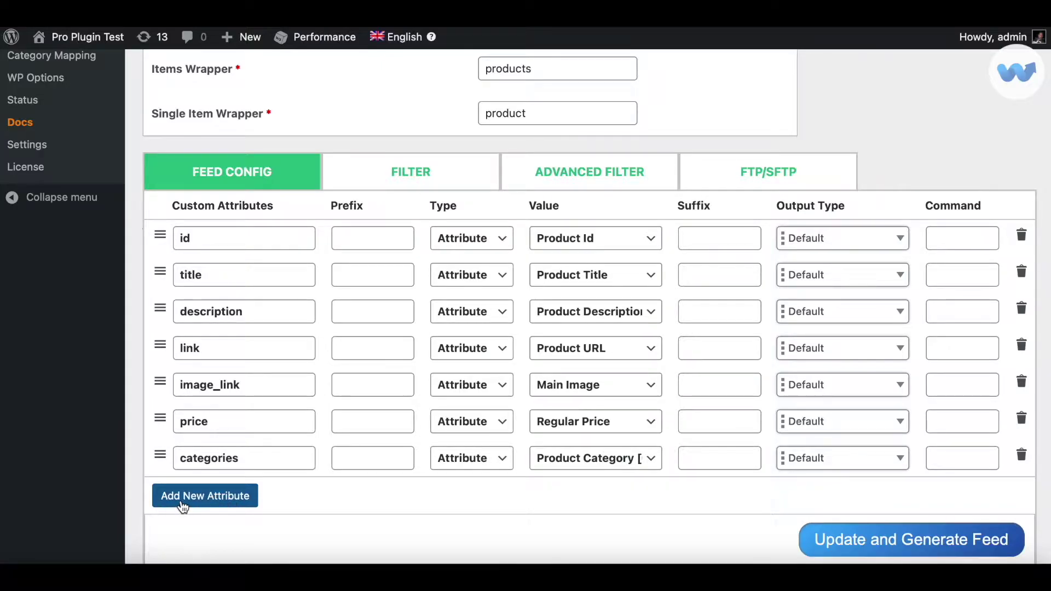
# Step: Add a new custom attribute named brand to the feed configuration
pyautogui.click(179, 502)
pyautogui.click(199, 493)
pyautogui.write('b')
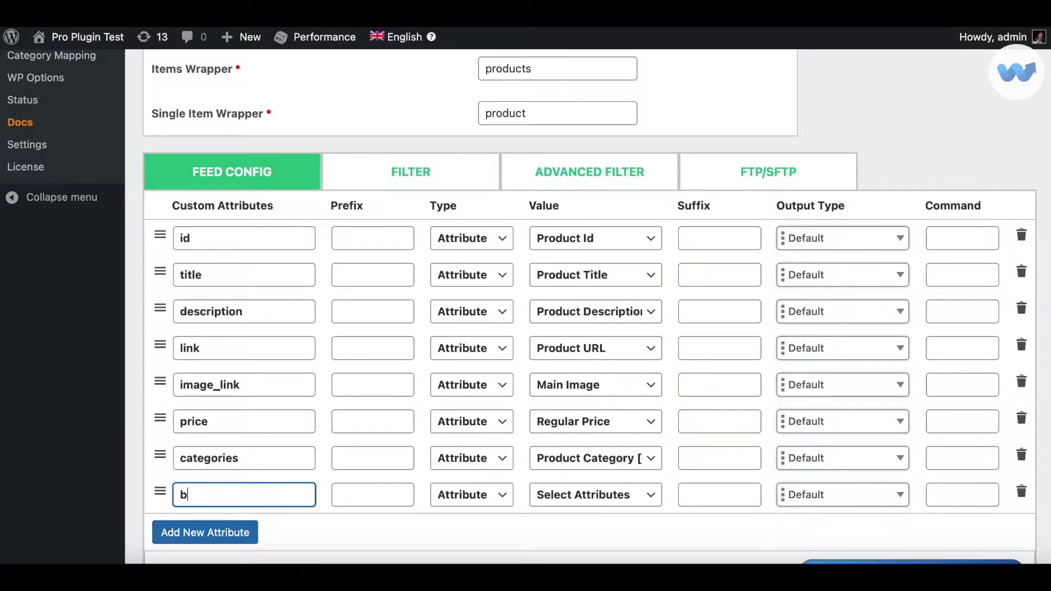
pyautogui.write('rand')
pyautogui.scroll(-1, 460, 525)
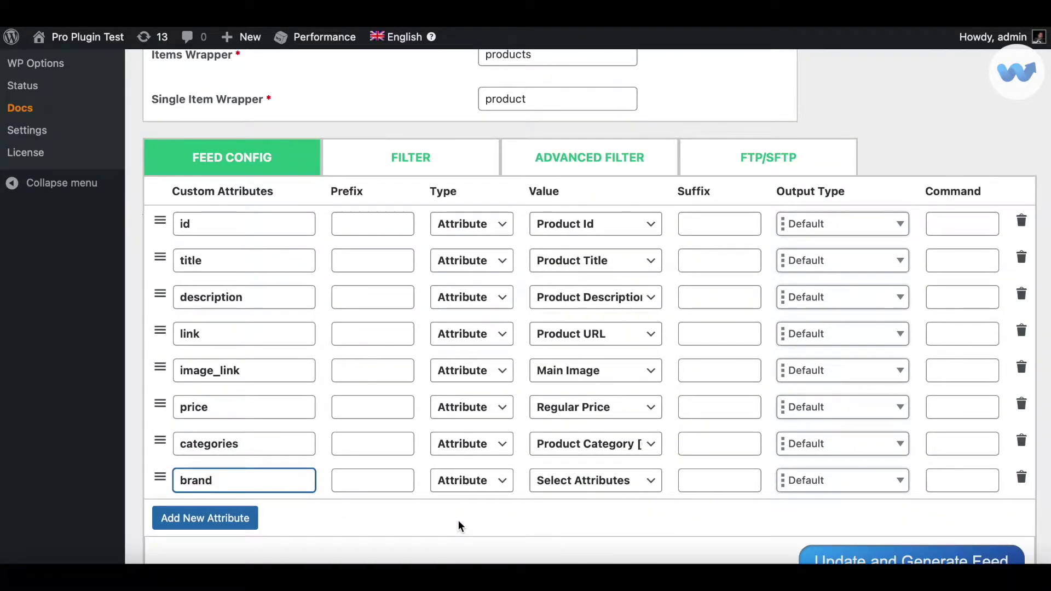
# Step: Give the brand attribute the Pattern (Static Value) type with the value "My New Brand", and generate the feed
pyautogui.click(470, 481)
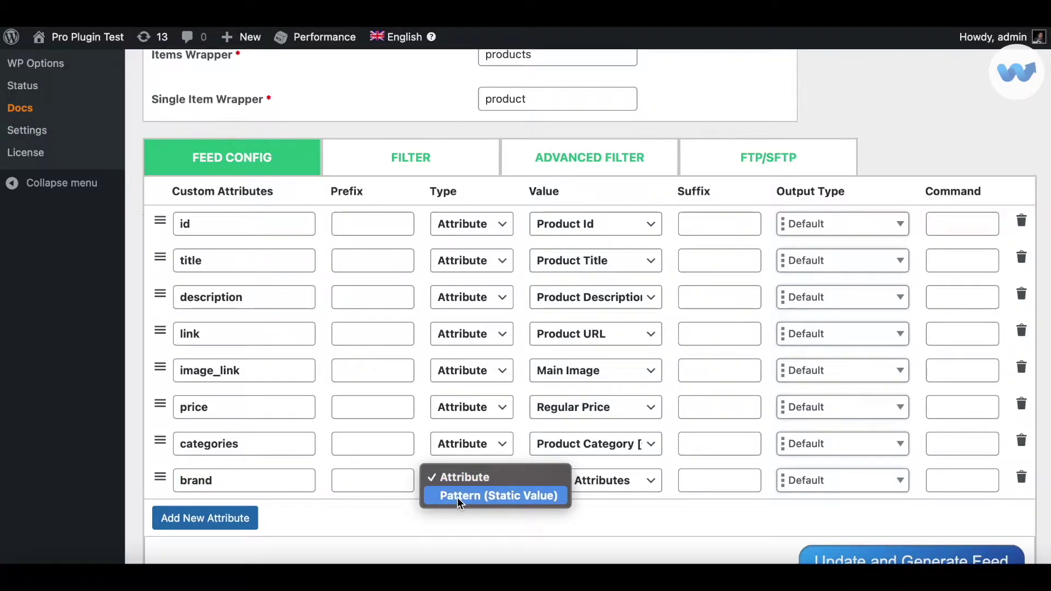
pyautogui.click(459, 496)
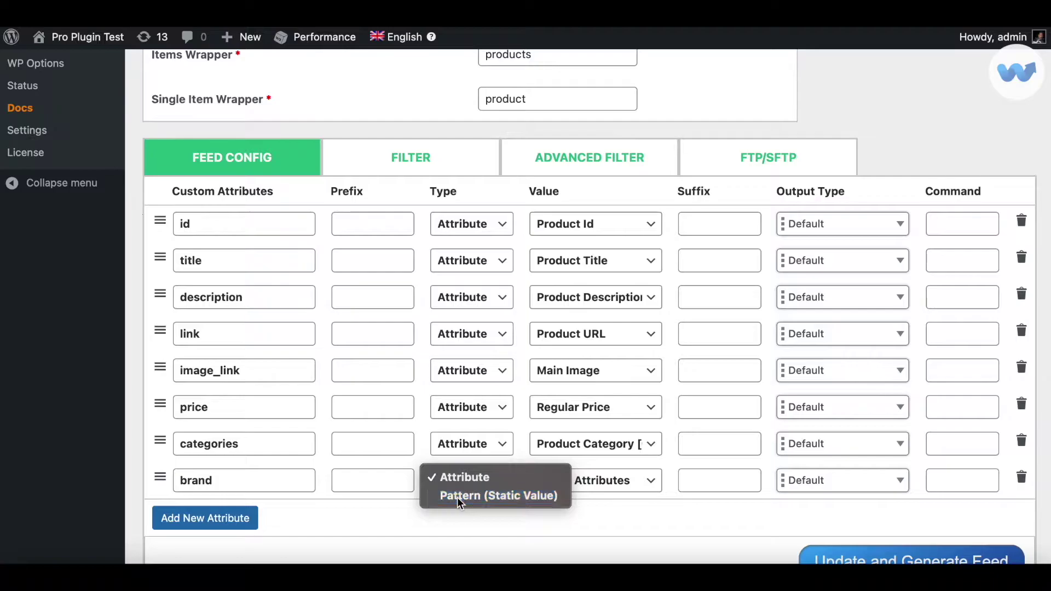
pyautogui.click(566, 486)
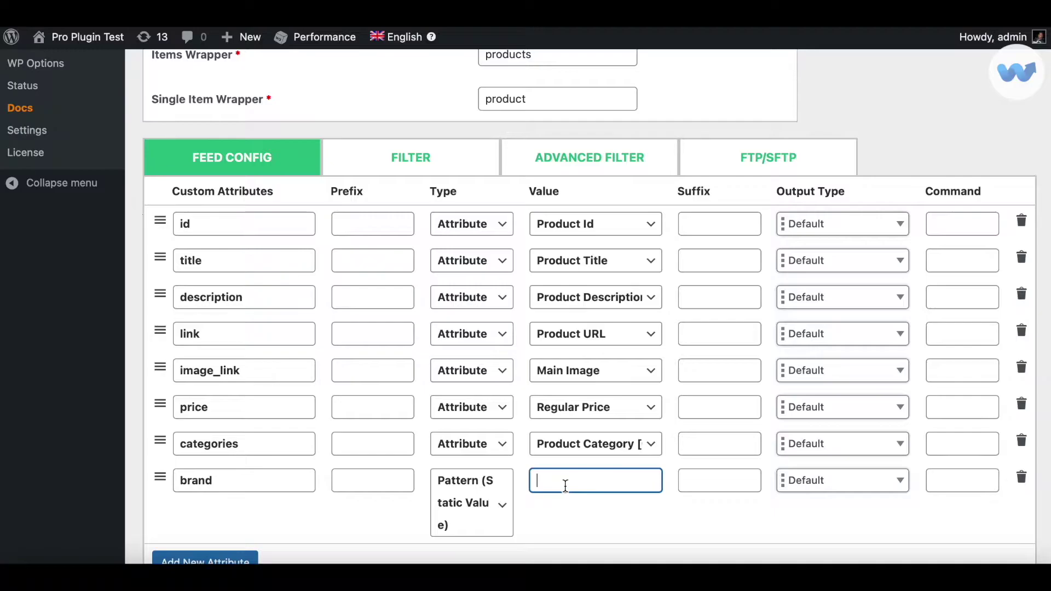
pyautogui.write('My New Brand')
pyautogui.scroll(-2, 659, 485)
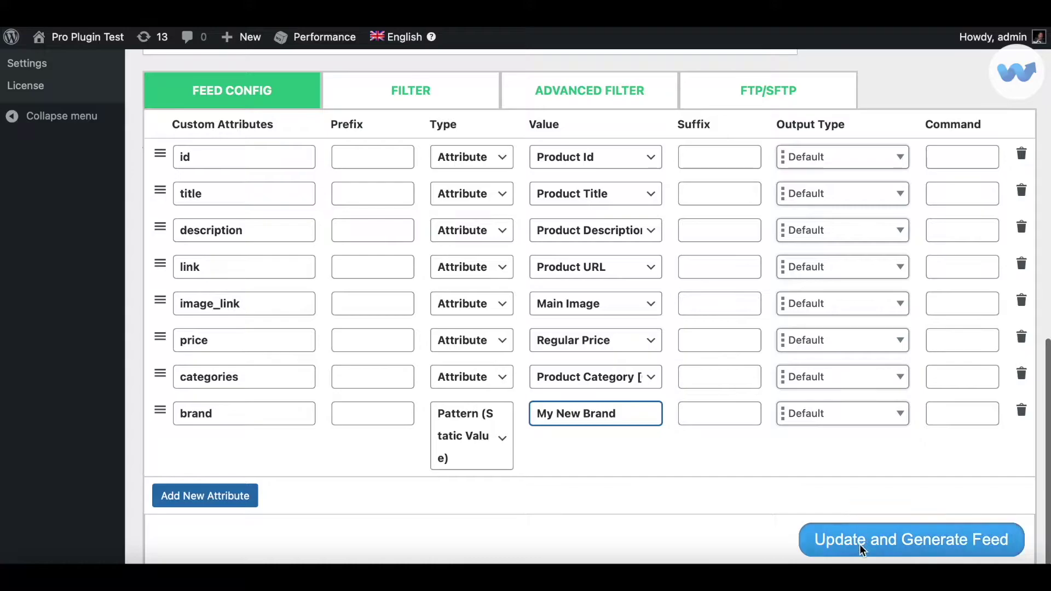
pyautogui.click(859, 544)
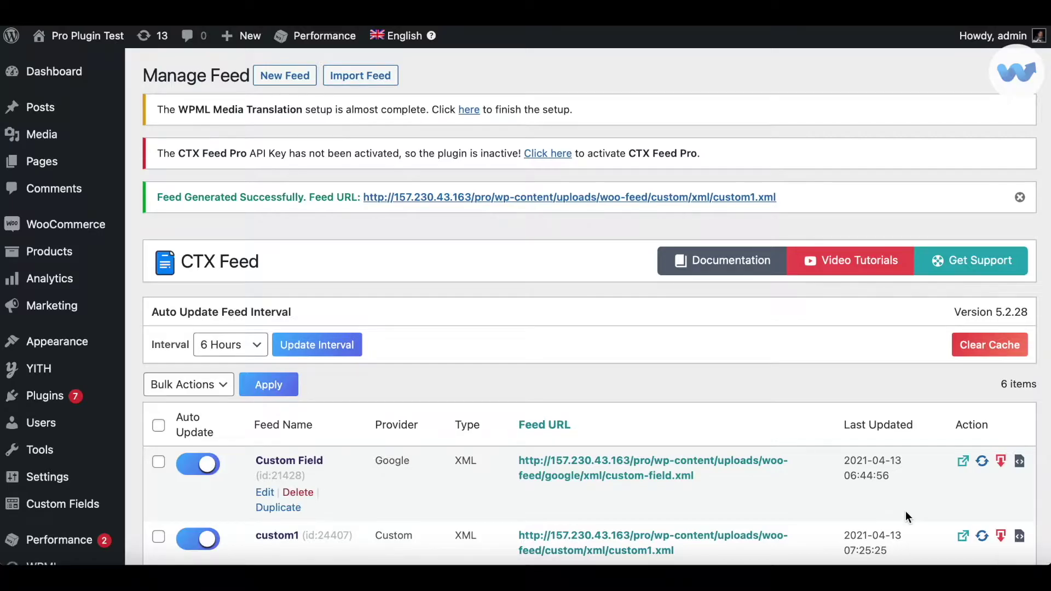
# Step: Switch to the text editor with the generated custom1.xml and search it for "my new brand"
pyautogui.press('super+Tab')
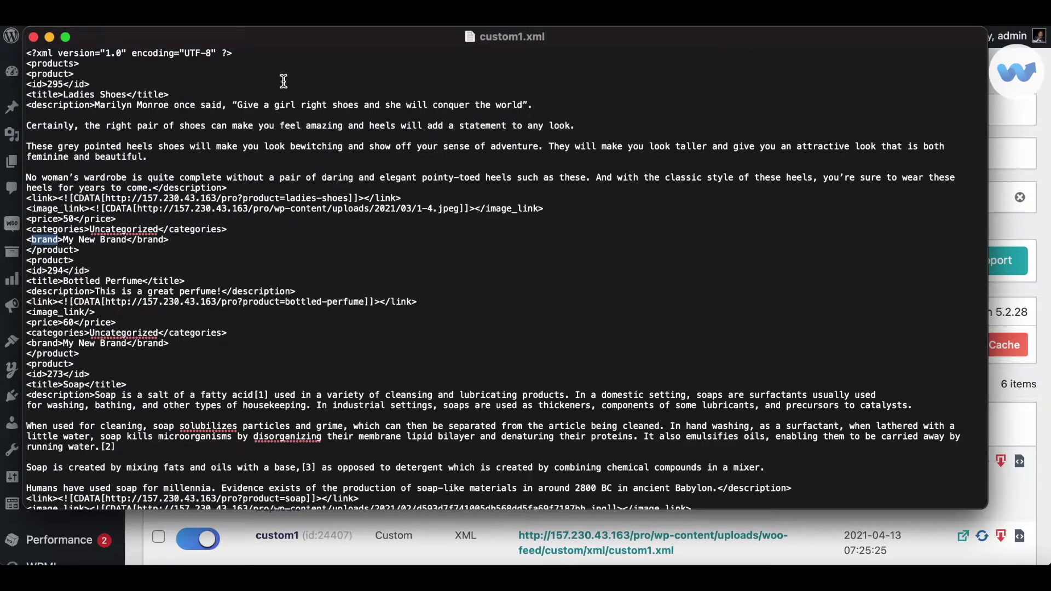
pyautogui.click(317, 162)
pyautogui.press('super+f')
pyautogui.click(64, 61)
pyautogui.write('new brand')
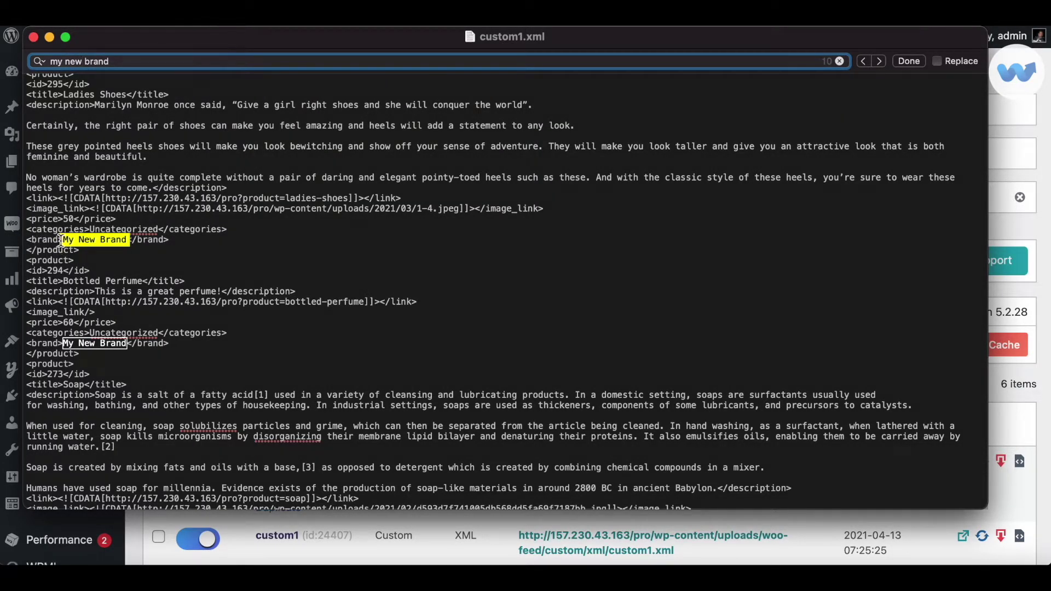
pyautogui.click(172, 241)
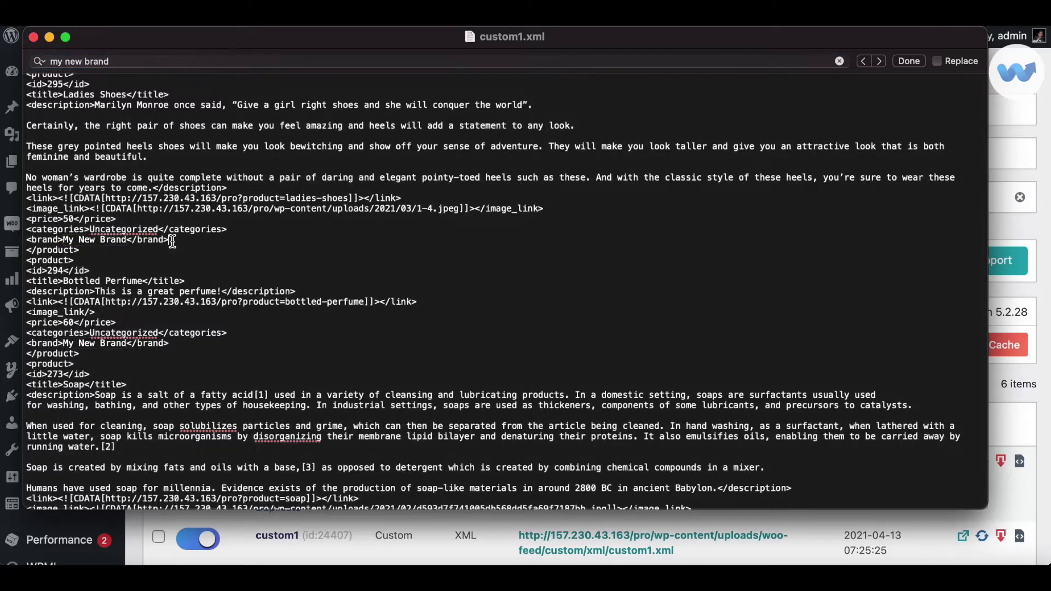
# Step: Go through the successive "my new brand" matches in custom1.xml to check each product's brand tag
pyautogui.click(137, 58)
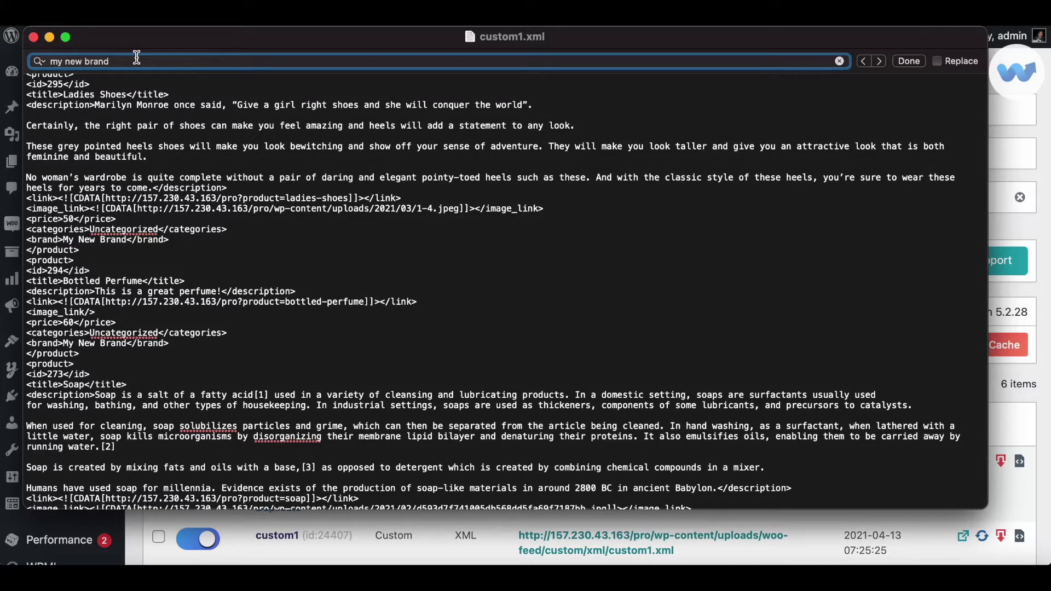
pyautogui.press('Return')
pyautogui.press('Return')
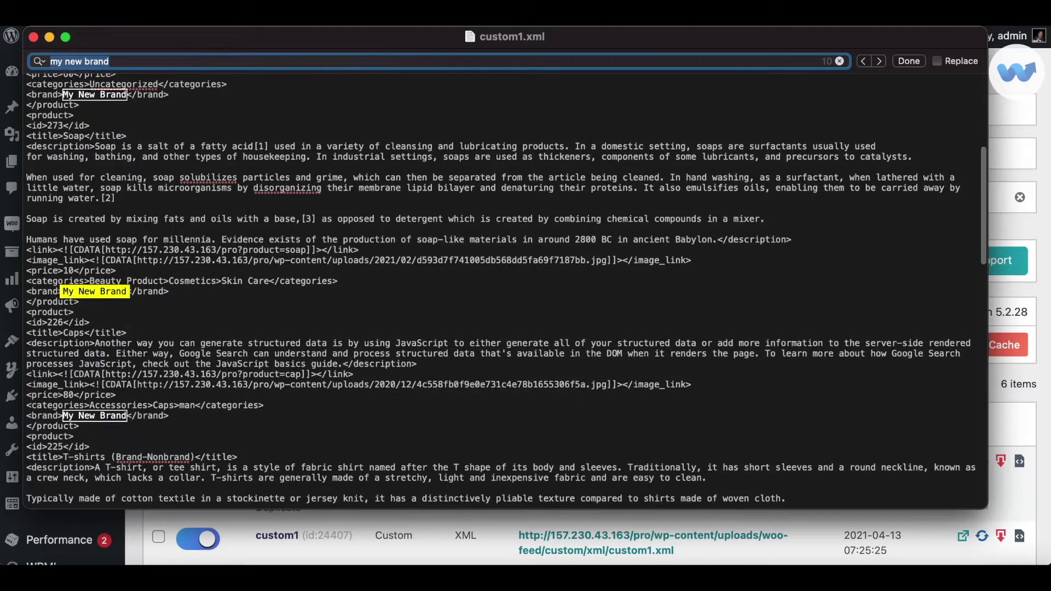
pyautogui.press('Return')
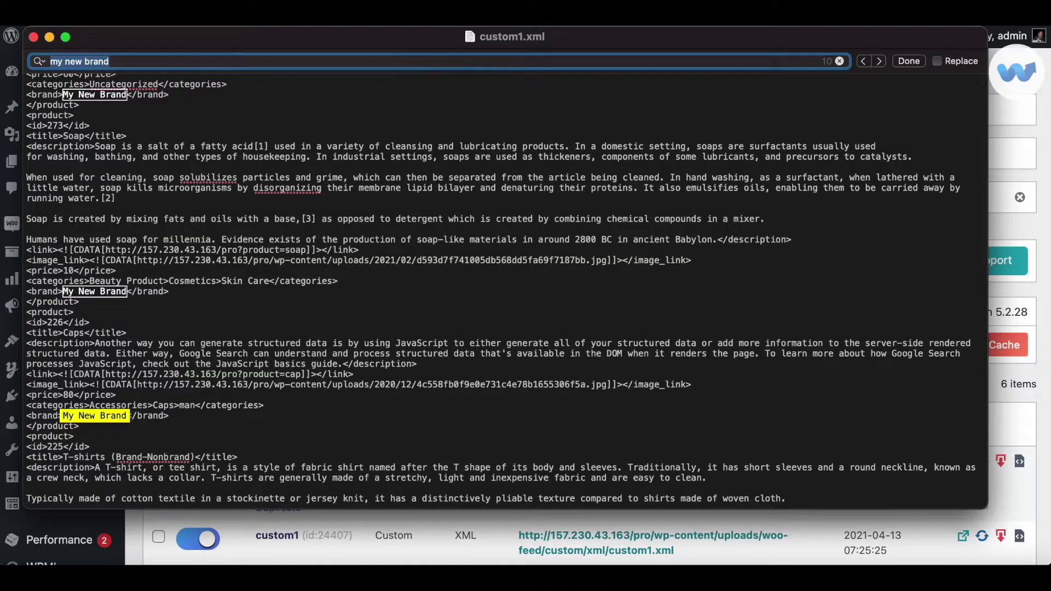
pyautogui.press('Return')
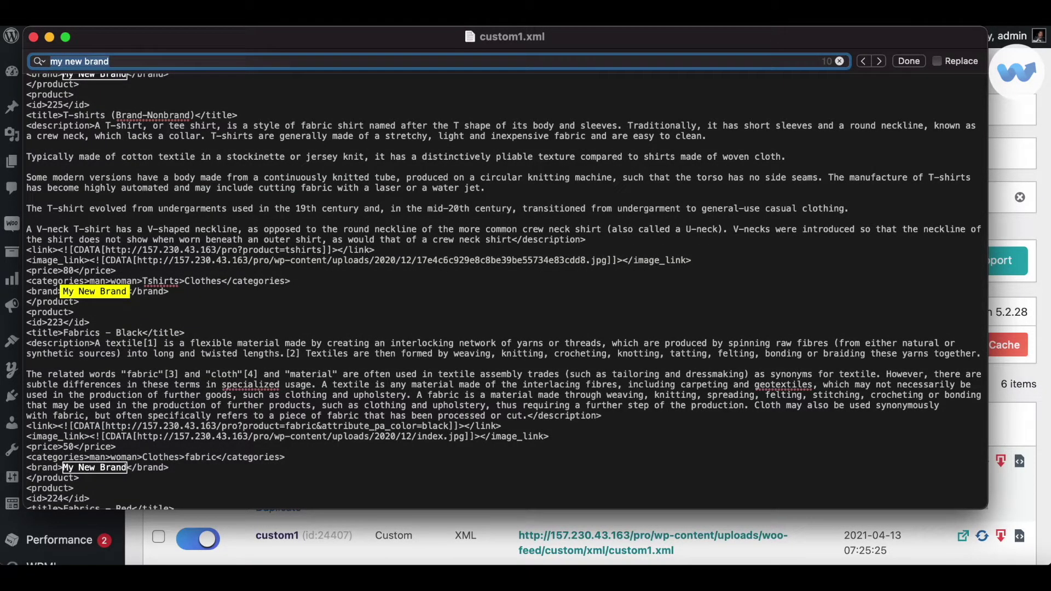
pyautogui.press('Return')
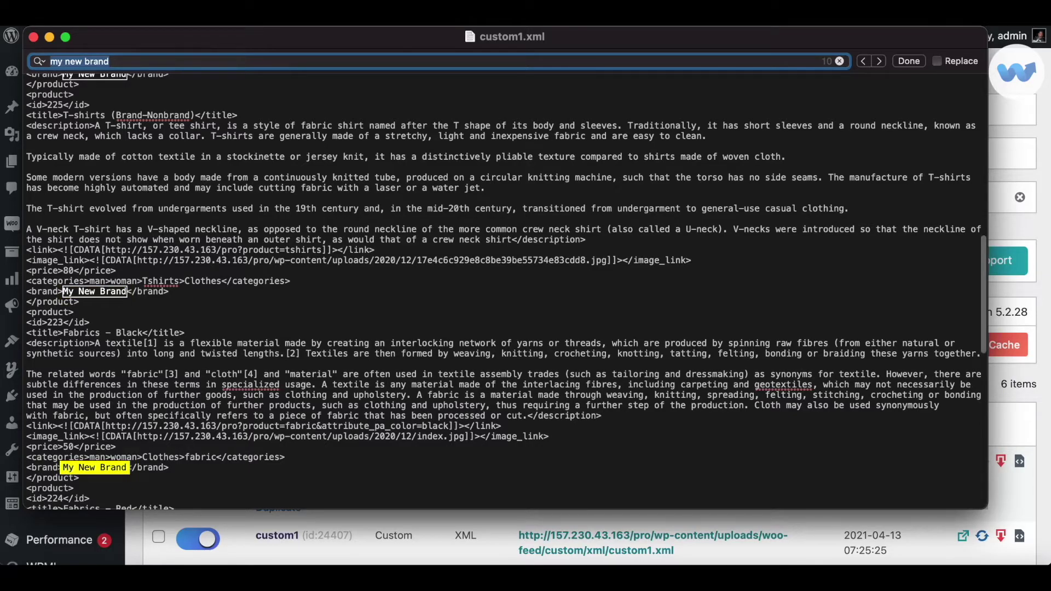
pyautogui.press('Return')
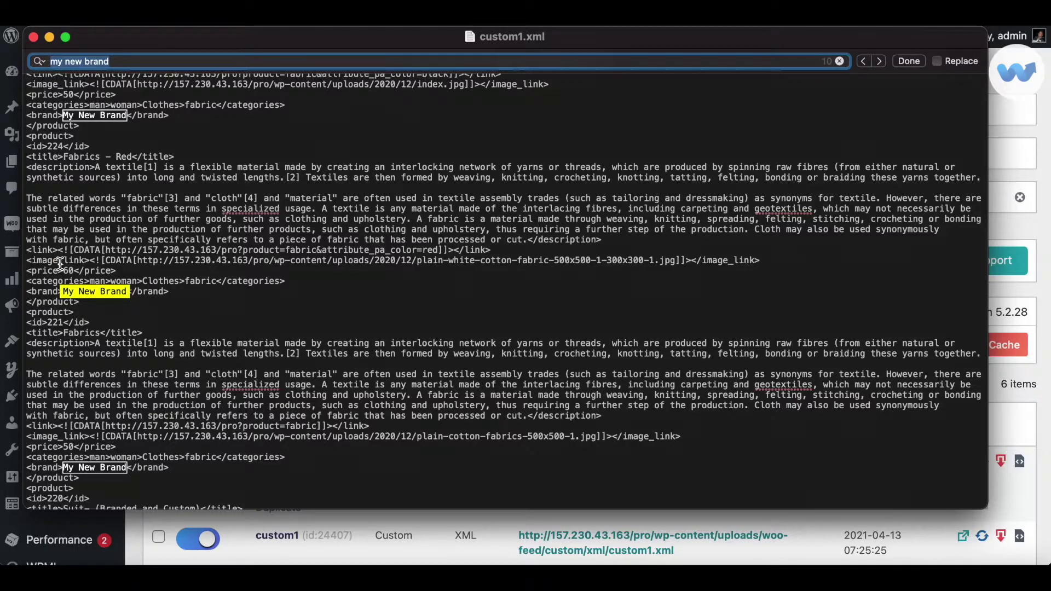
# Step: Return to the browser, open the custom1 feed for editing and change the brand attribute's type to Attribute
pyautogui.click(337, 516)
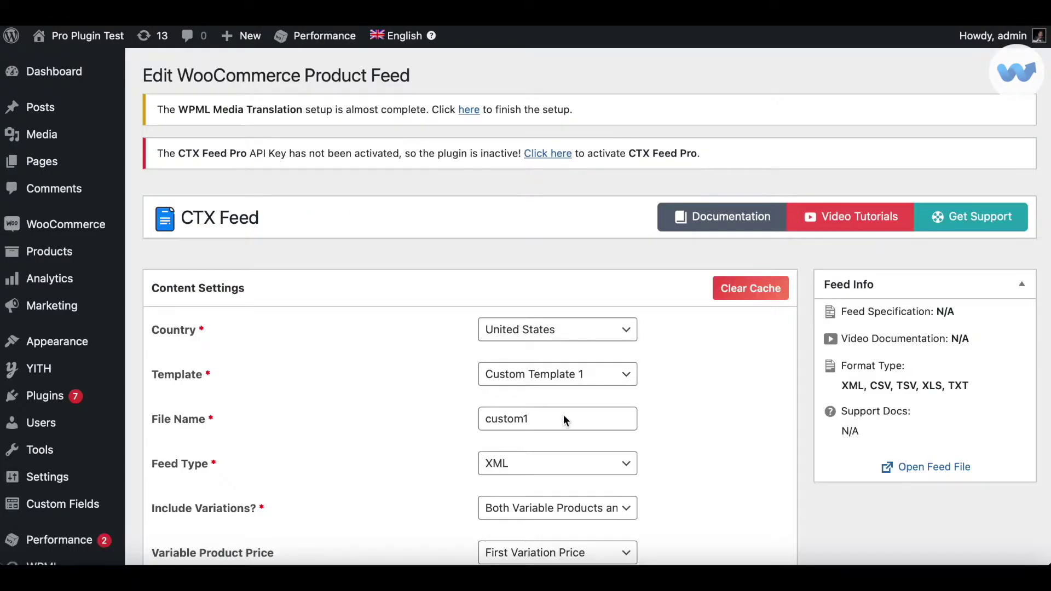
pyautogui.scroll(-15, 563, 415)
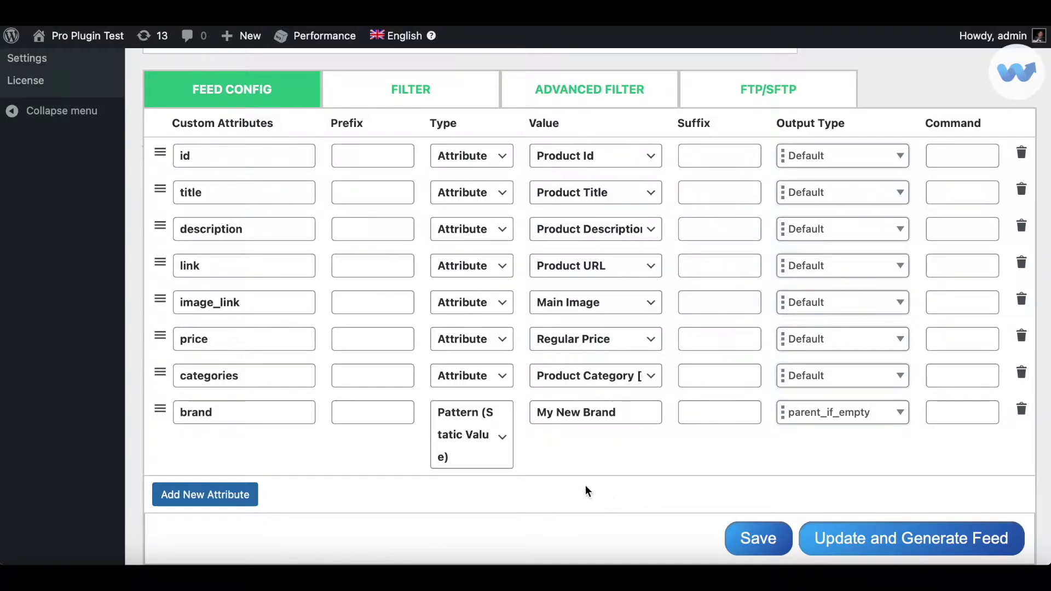
pyautogui.click(493, 421)
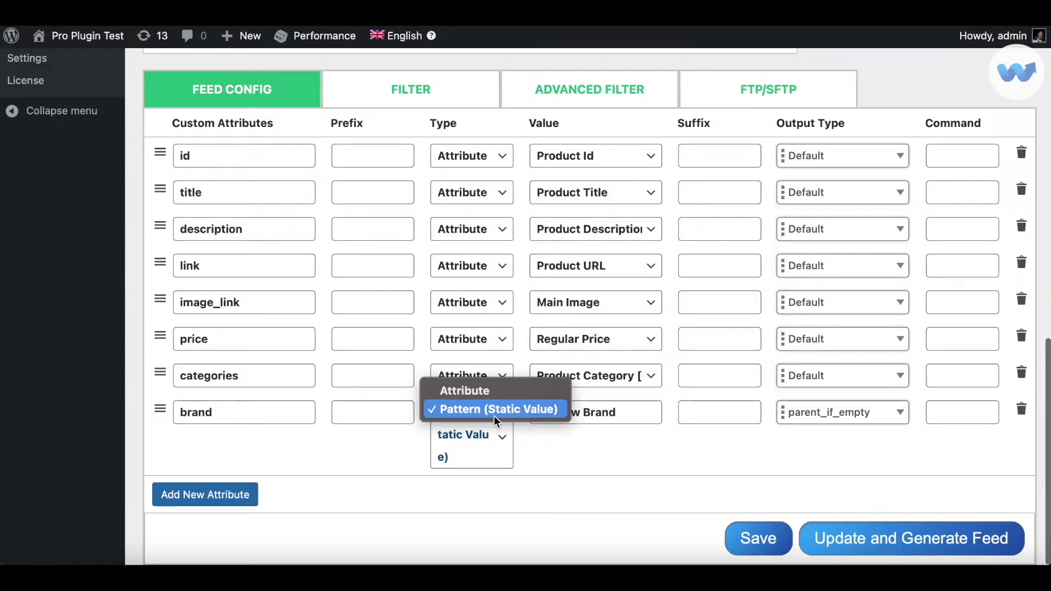
pyautogui.click(455, 390)
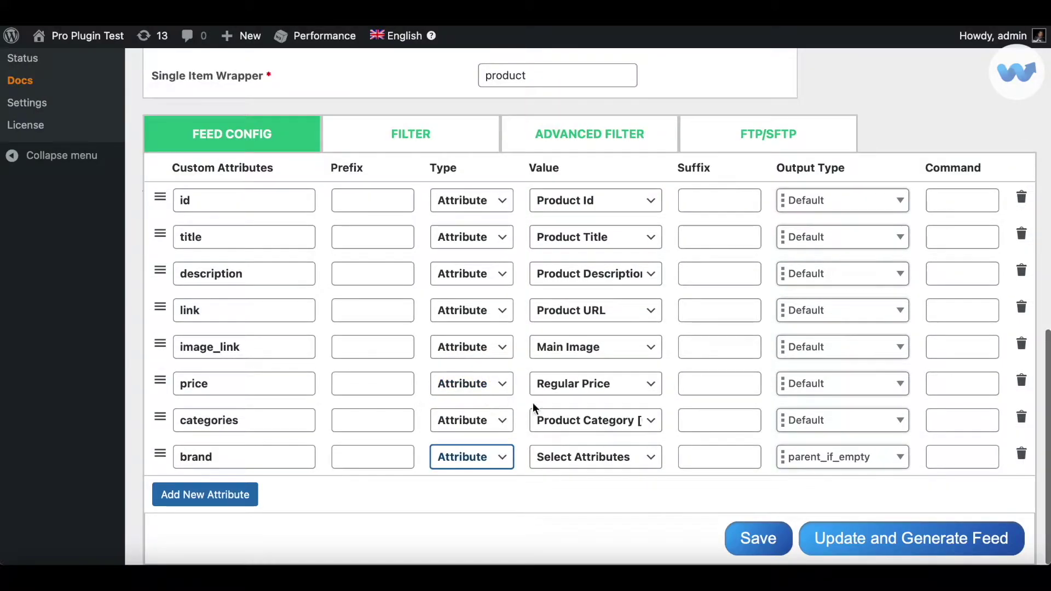
# Step: Set the brand attribute's value to Brand by Woo Feed [woo-feed-brand] and save the feed configuration
pyautogui.click(605, 457)
pyautogui.write('brand')
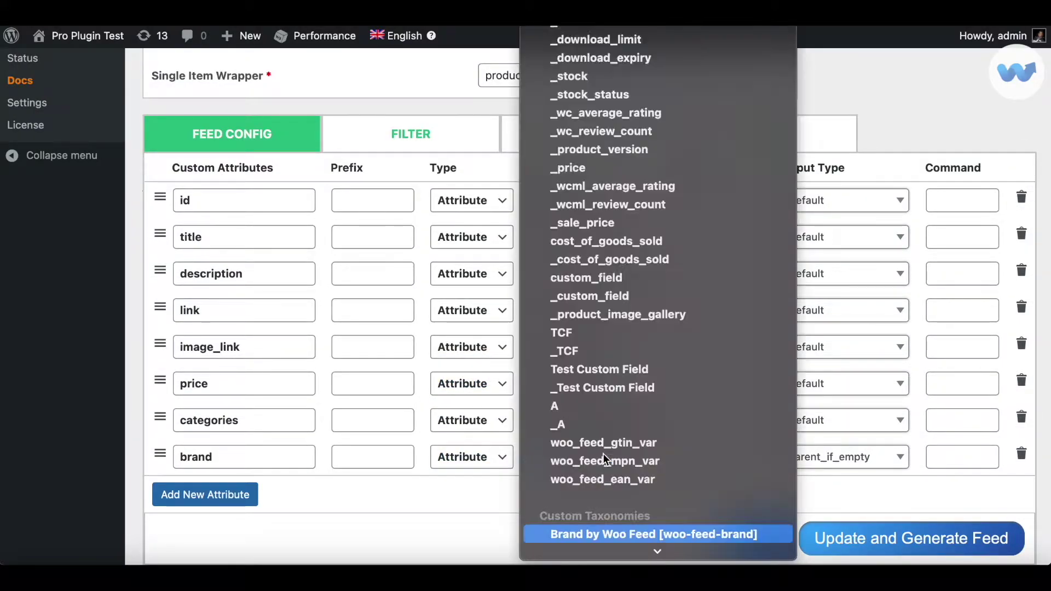
pyautogui.click(596, 534)
pyautogui.scroll(-1, 706, 493)
pyautogui.click(764, 541)
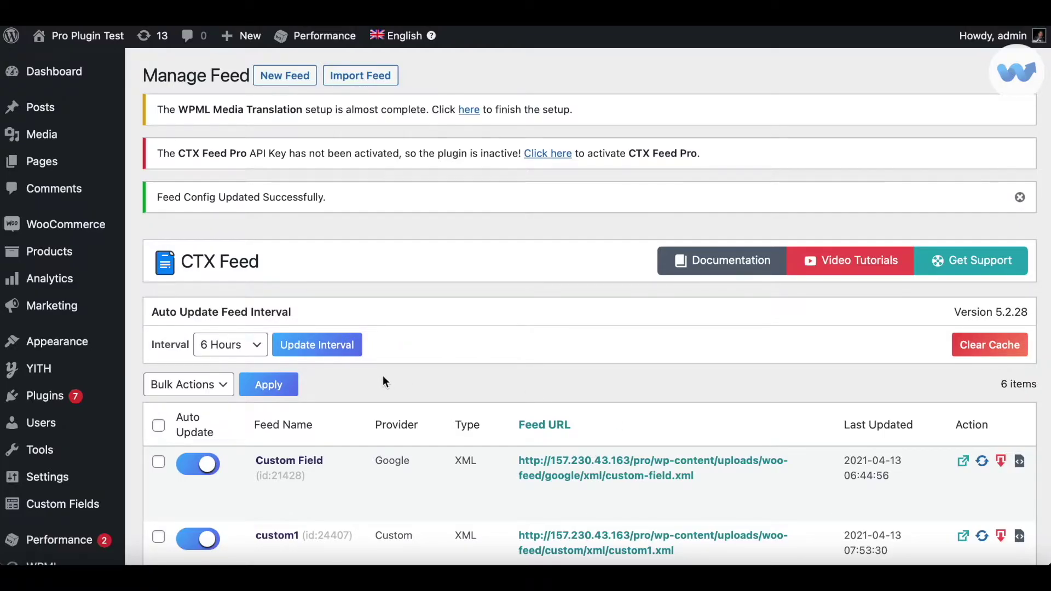
pyautogui.scroll(-10, 385, 381)
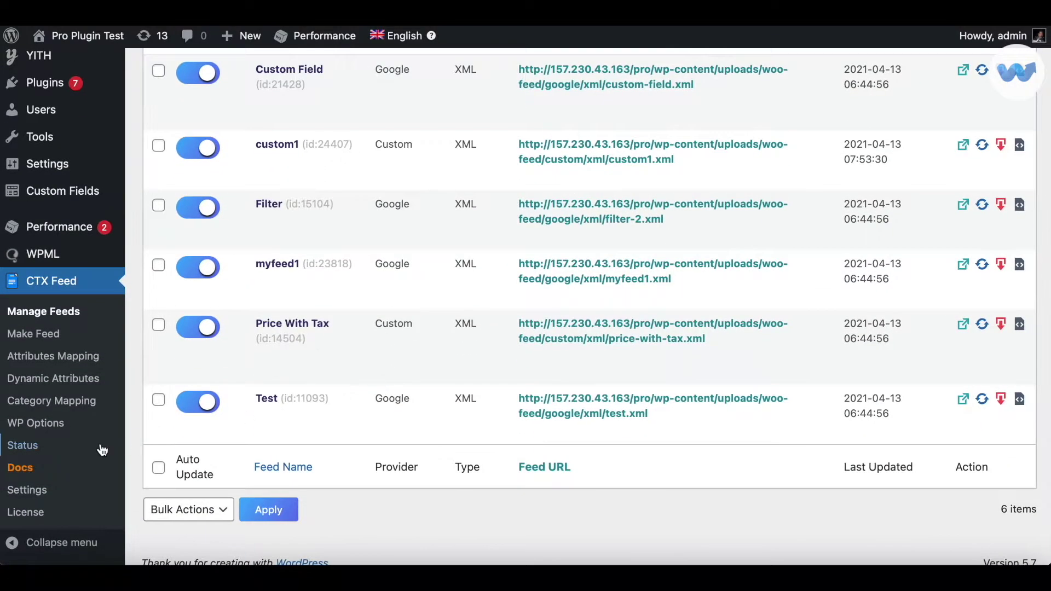
# Step: In the CTX Feed settings, keep the Disable/Enable Brand option set to Enabled and save the changes
pyautogui.click(26, 494)
pyautogui.scroll(-4, 498, 320)
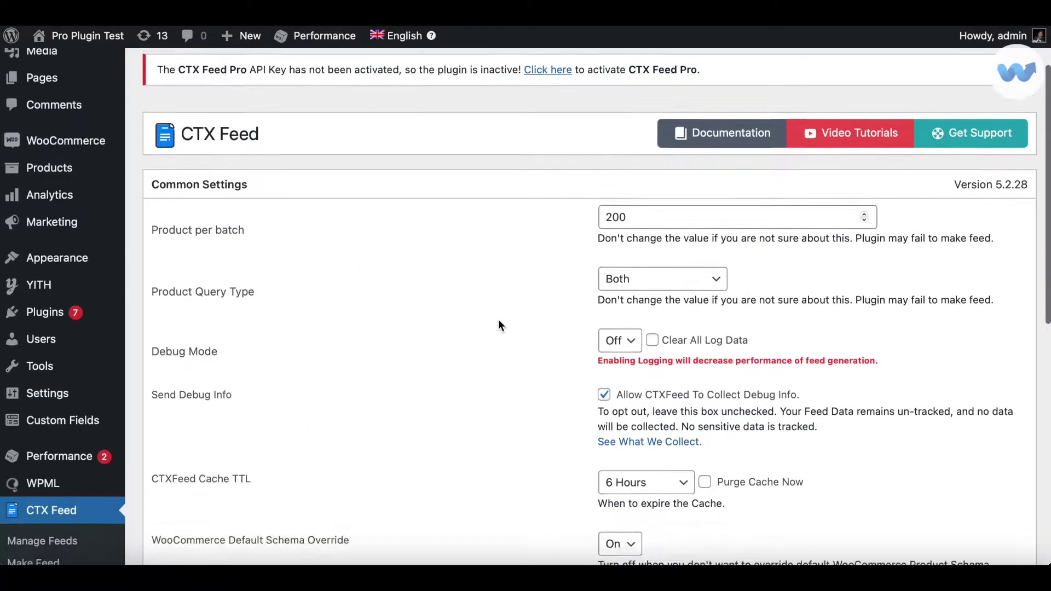
pyautogui.scroll(-7, 499, 323)
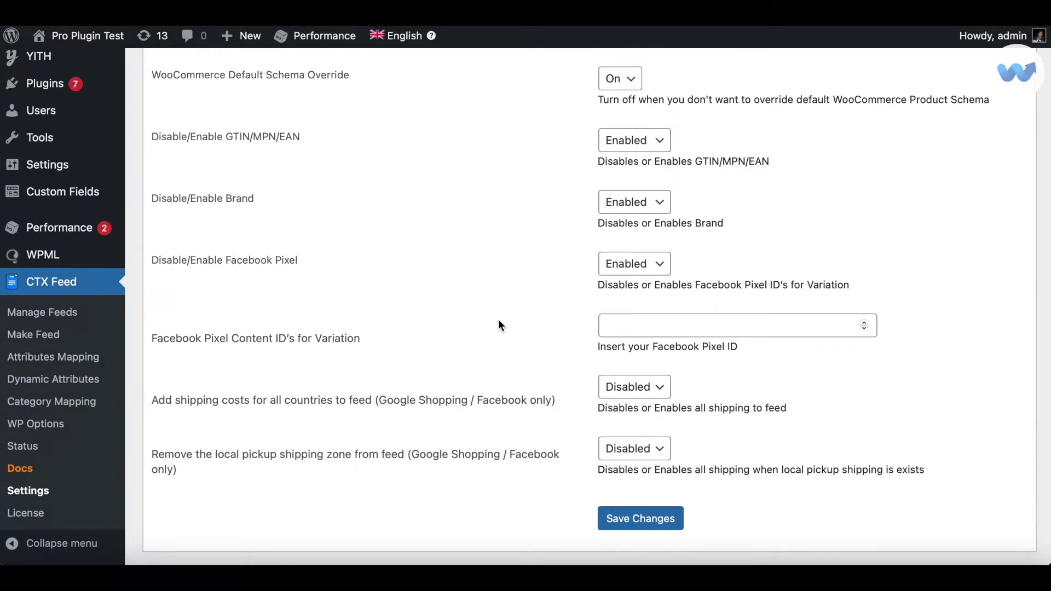
pyautogui.click(157, 202)
pyautogui.click(629, 208)
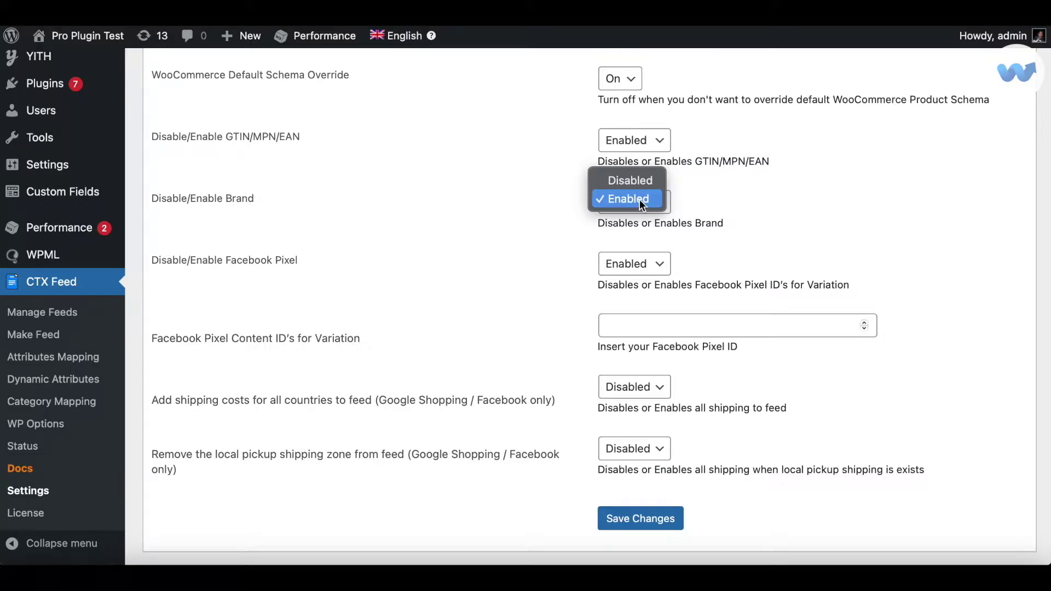
pyautogui.click(640, 199)
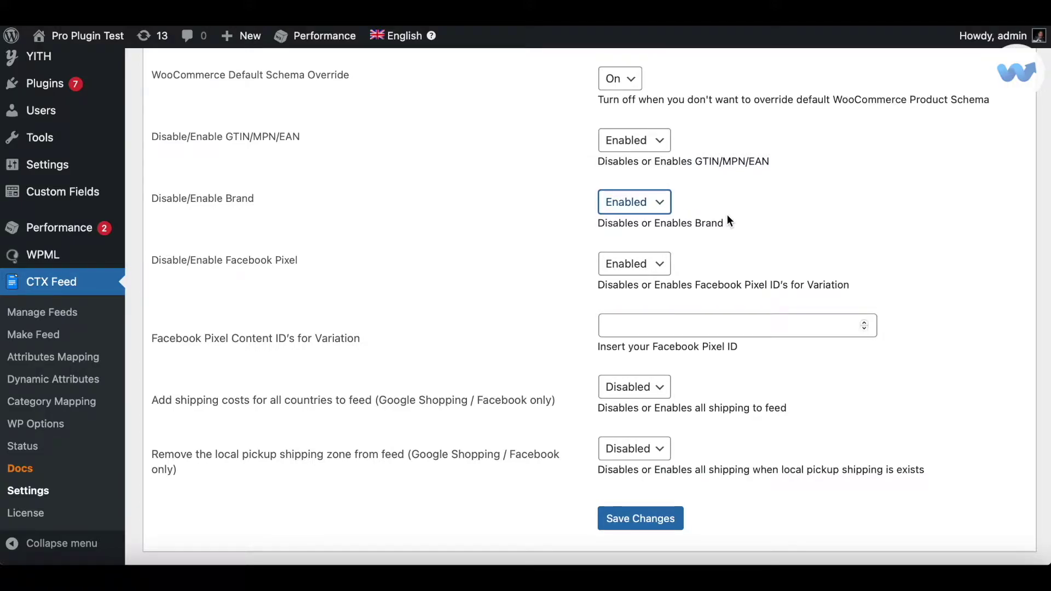
pyautogui.scroll(-2, 282, 192)
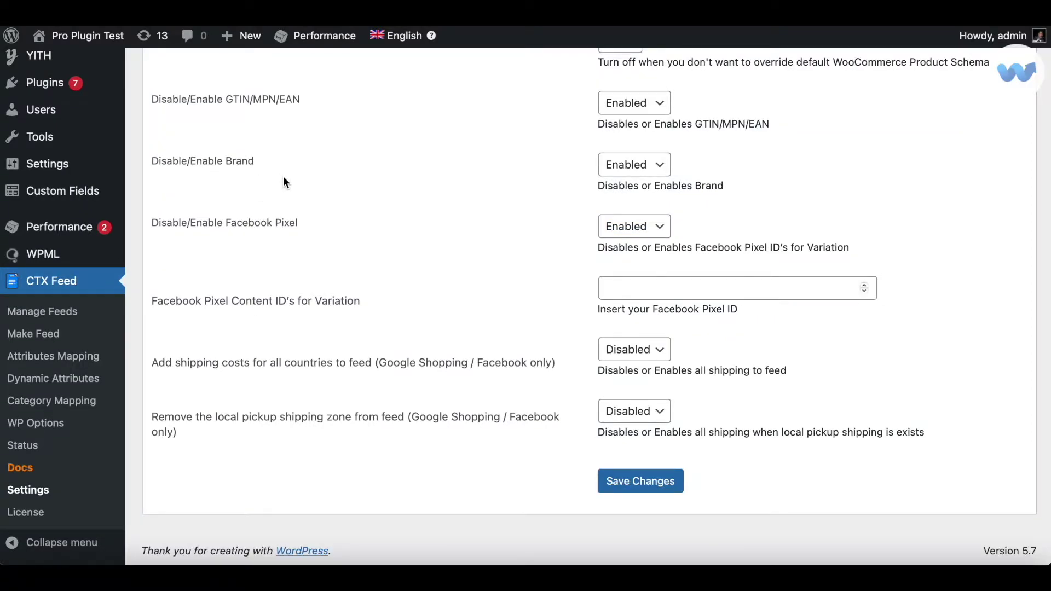
pyautogui.click(619, 480)
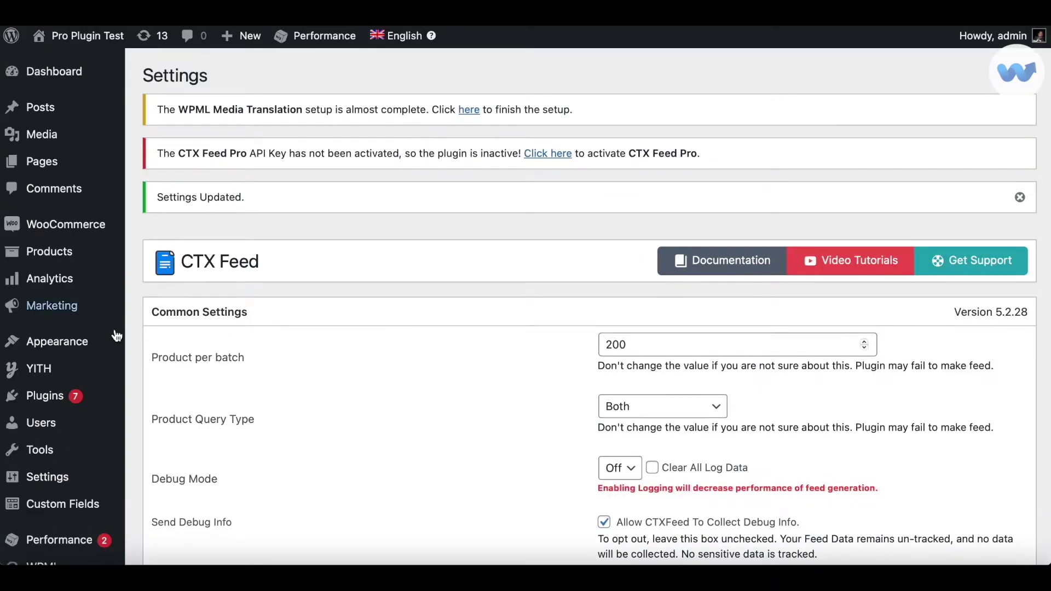
# Step: Add a new brand named Gucci to the products' Brand by Woo Feed list
pyautogui.moveTo(63, 253)
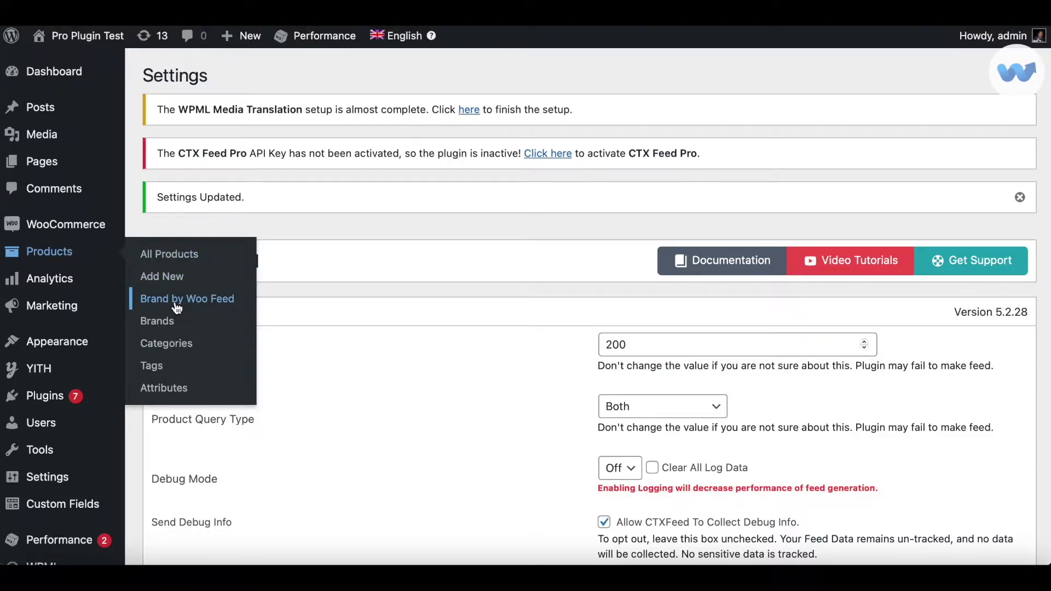
pyautogui.click(205, 300)
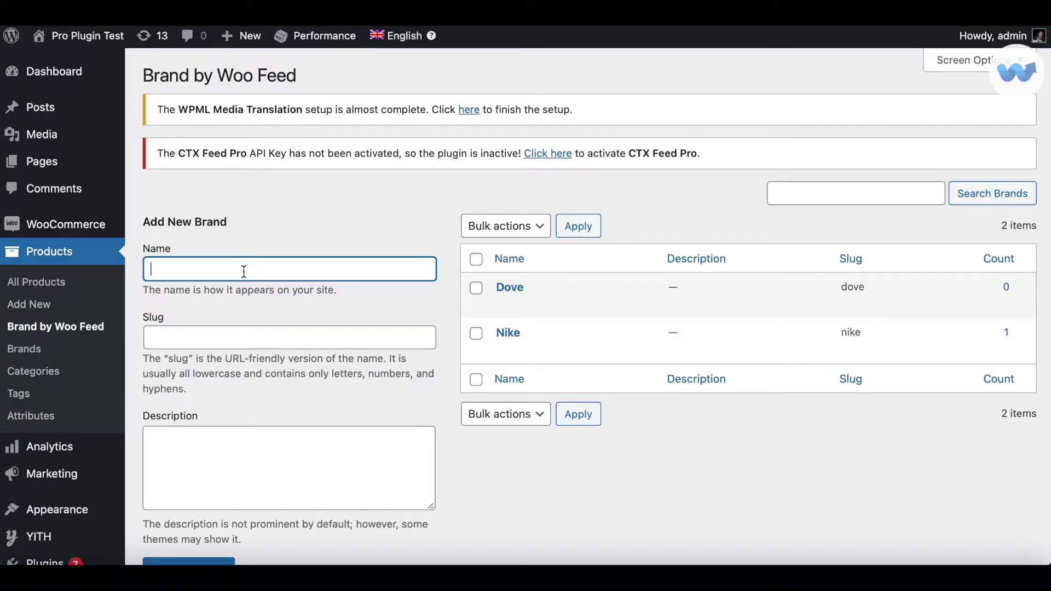
pyautogui.write('Gucci')
pyautogui.scroll(-2, 569, 484)
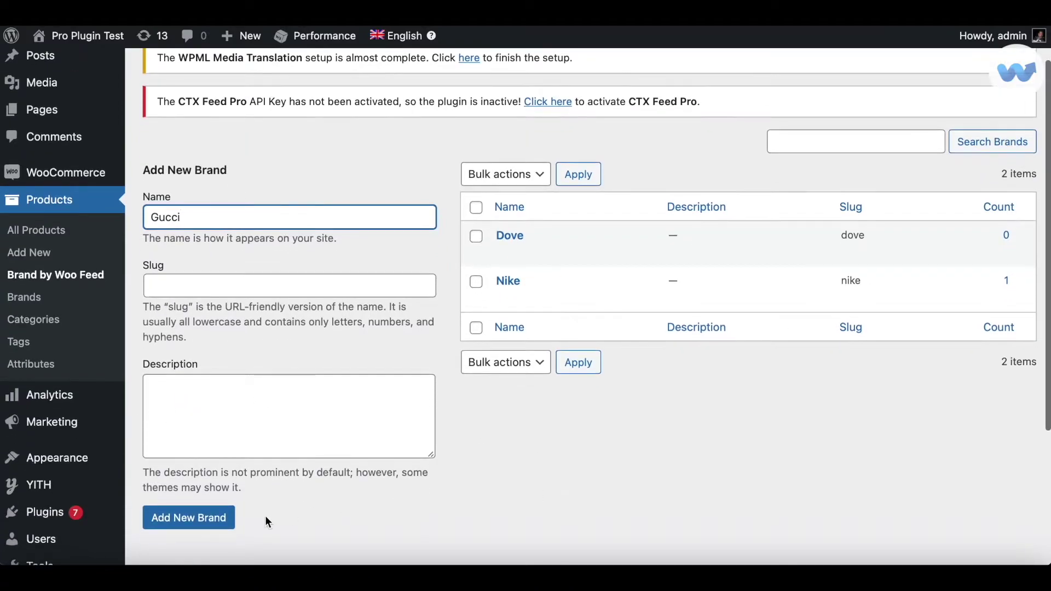
pyautogui.click(197, 525)
pyautogui.moveTo(517, 245)
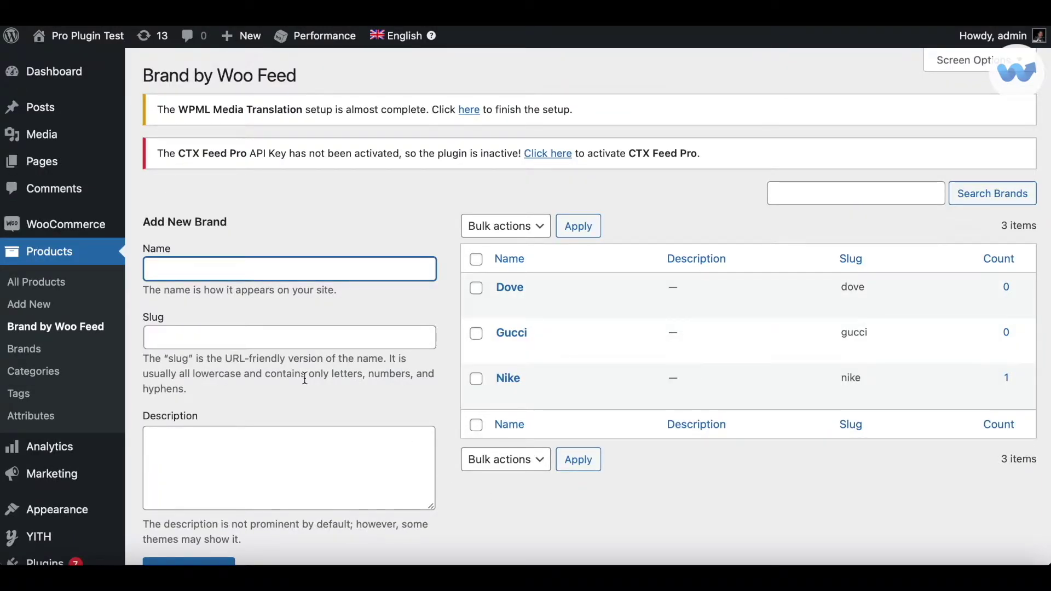
# Step: Open the Ladies Shoes product for editing from the product list
pyautogui.click(61, 249)
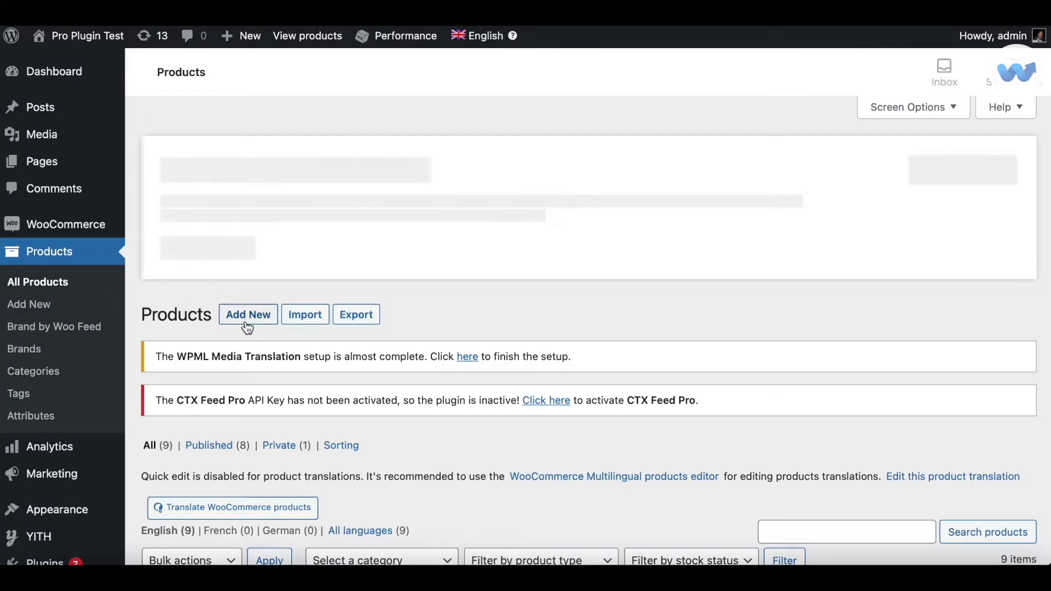
pyautogui.scroll(-4, 245, 321)
pyautogui.scroll(-3, 245, 320)
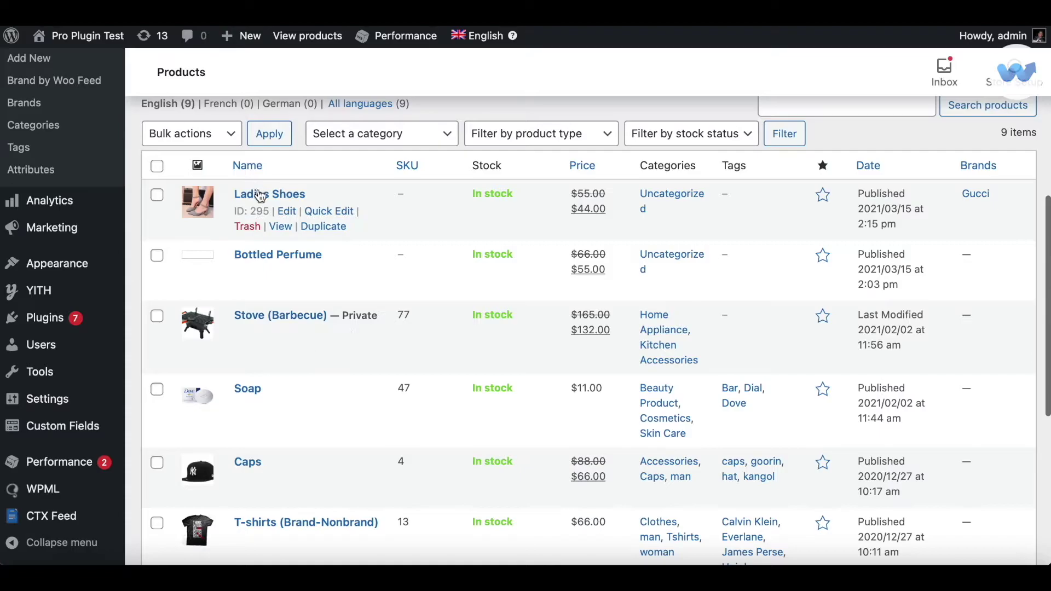
pyautogui.click(262, 196)
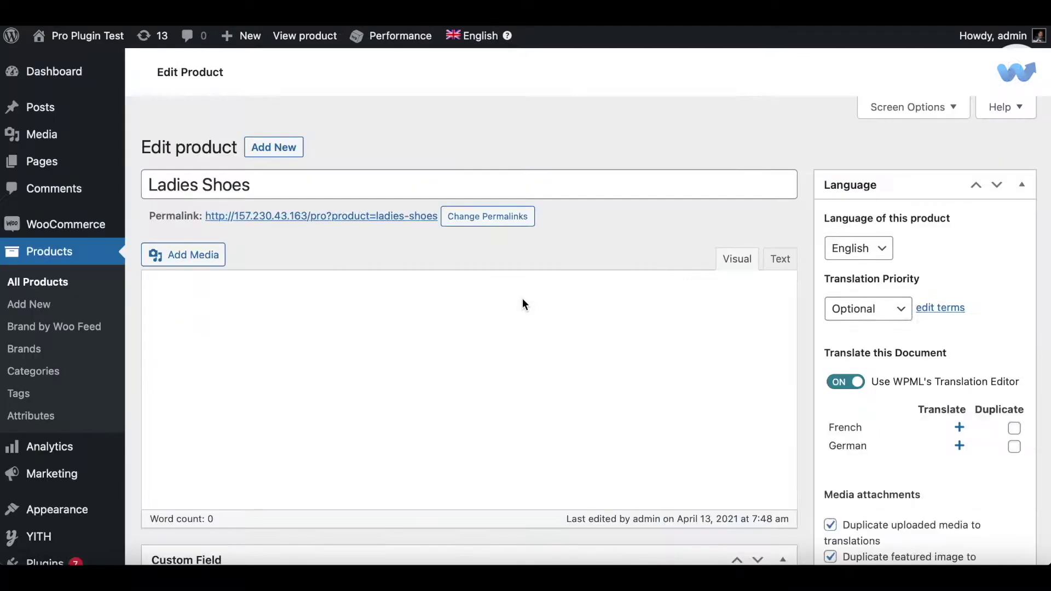
# Step: Set the Ladies Shoes product's Brand by Woo Feed to Gucci and update the product
pyautogui.scroll(-10, 801, 358)
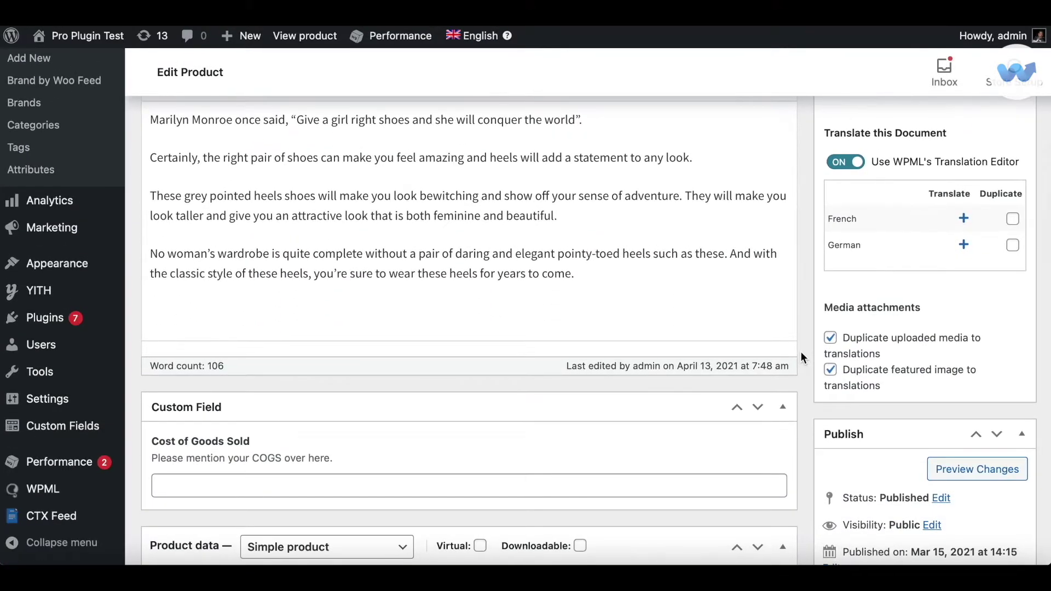
pyautogui.scroll(-4, 800, 353)
pyautogui.scroll(1, 835, 298)
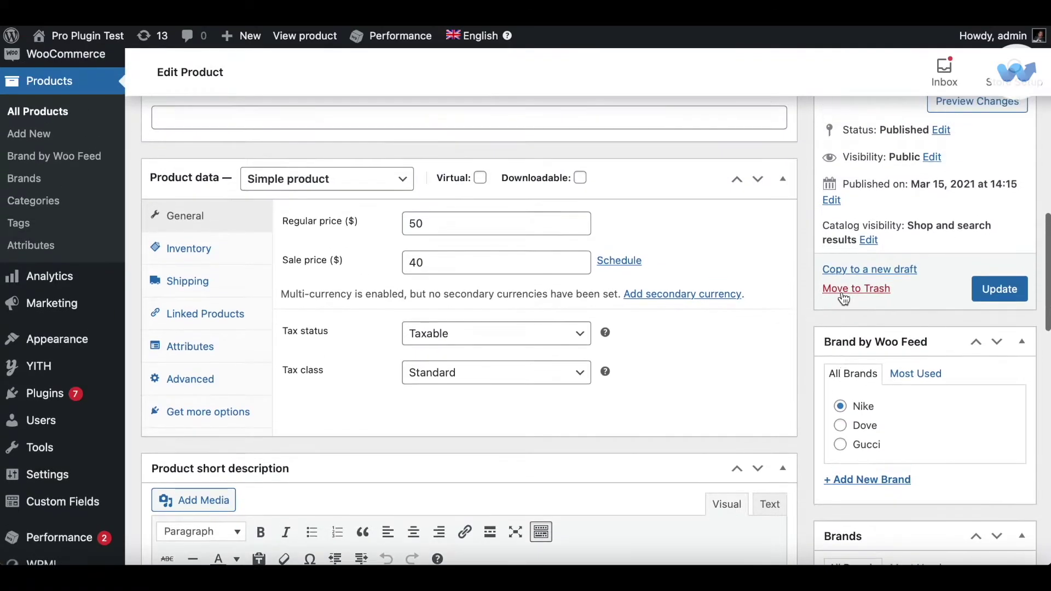
pyautogui.scroll(1, 889, 394)
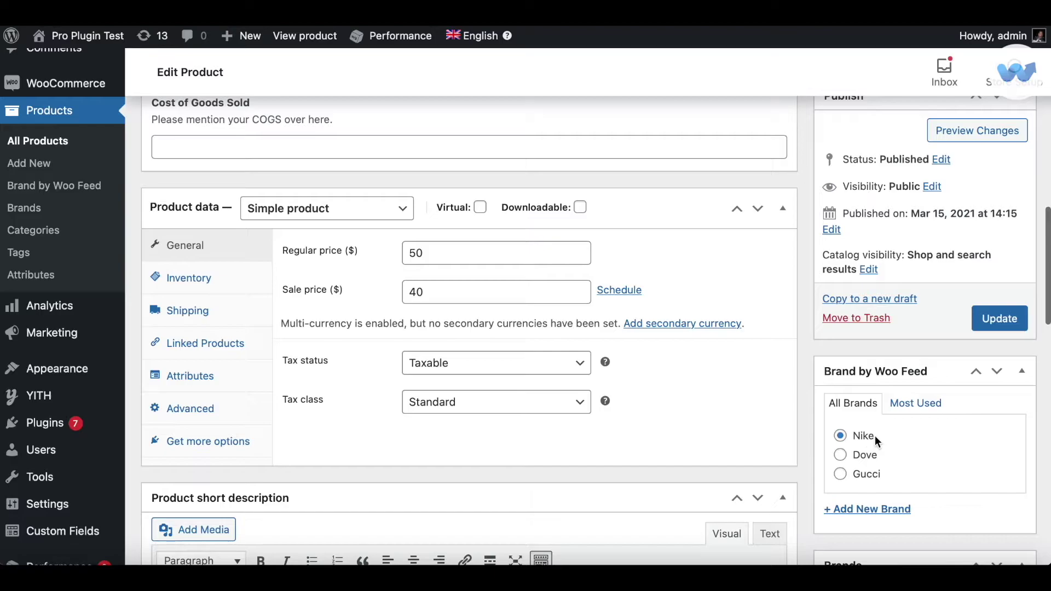
pyautogui.click(846, 479)
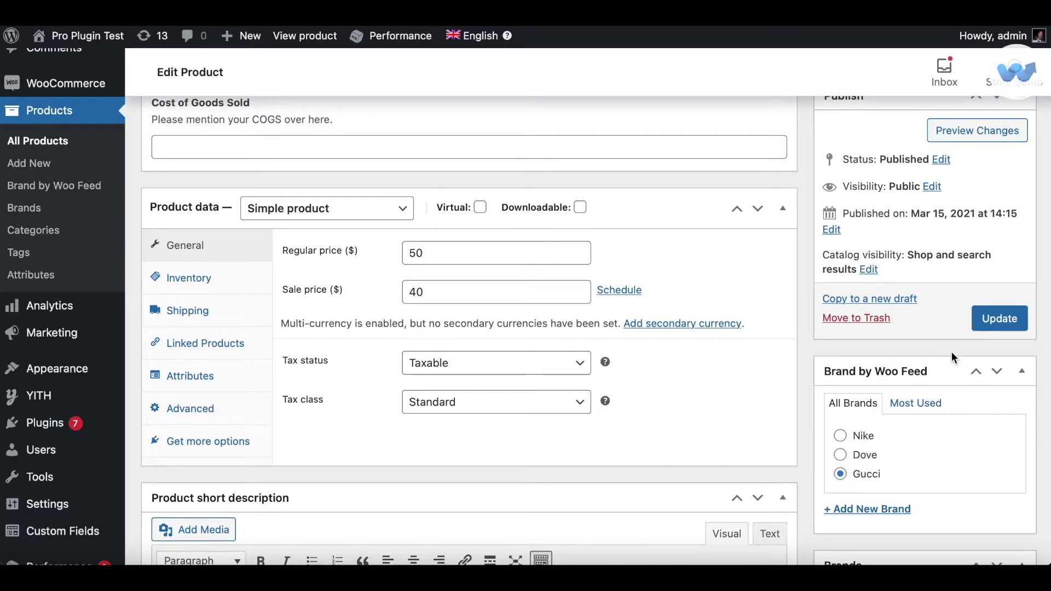
pyautogui.click(1008, 327)
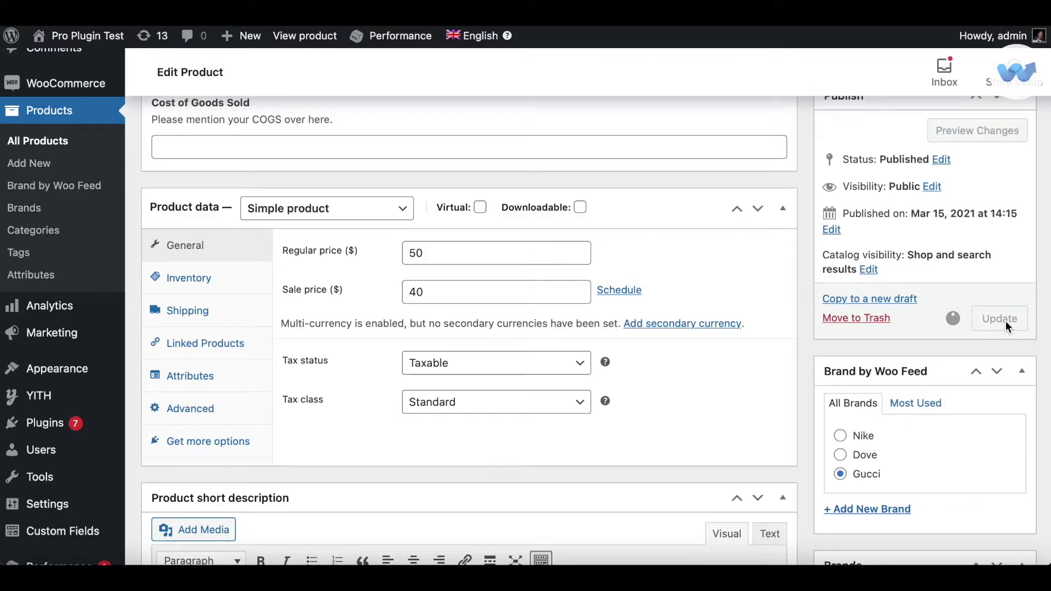
# Step: Go back to the CTX Feed list of feeds and regenerate the custom1 feed
pyautogui.scroll(-8, 782, 317)
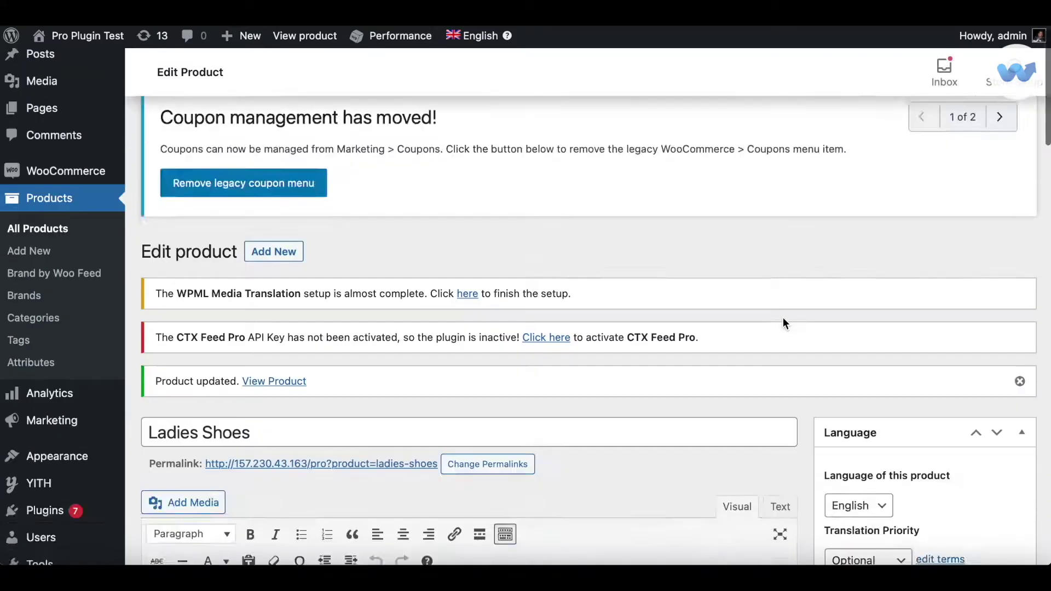
pyautogui.scroll(1, 783, 318)
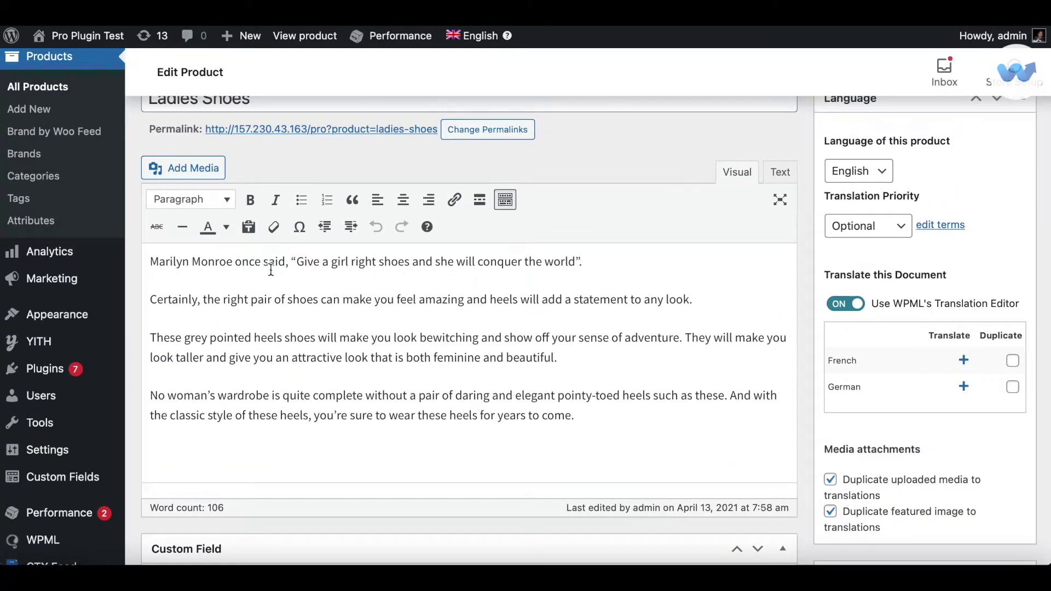
pyautogui.scroll(-3, 83, 386)
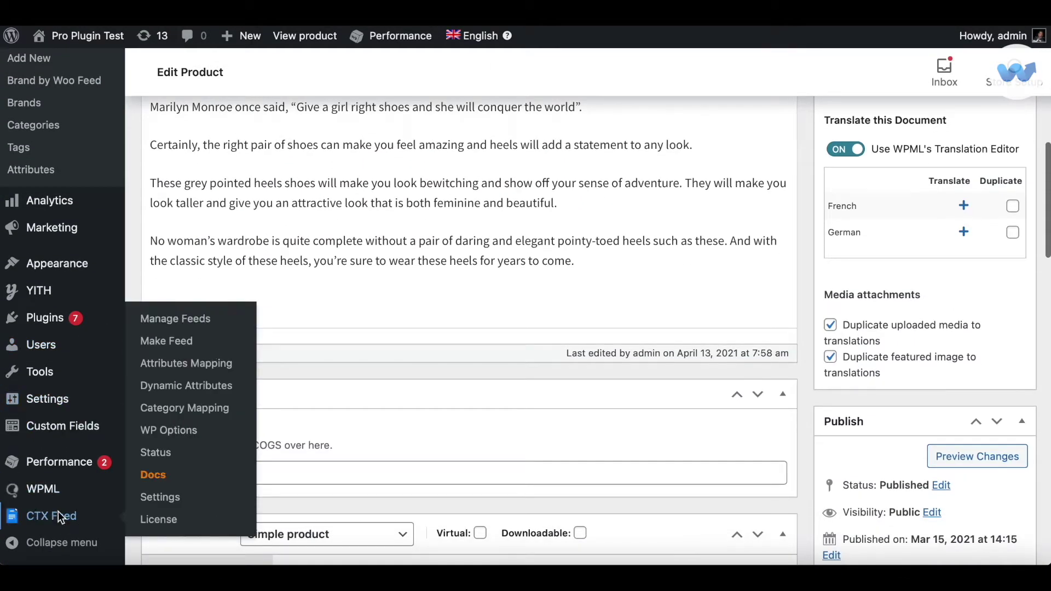
pyautogui.click(77, 511)
pyautogui.scroll(-2, 269, 393)
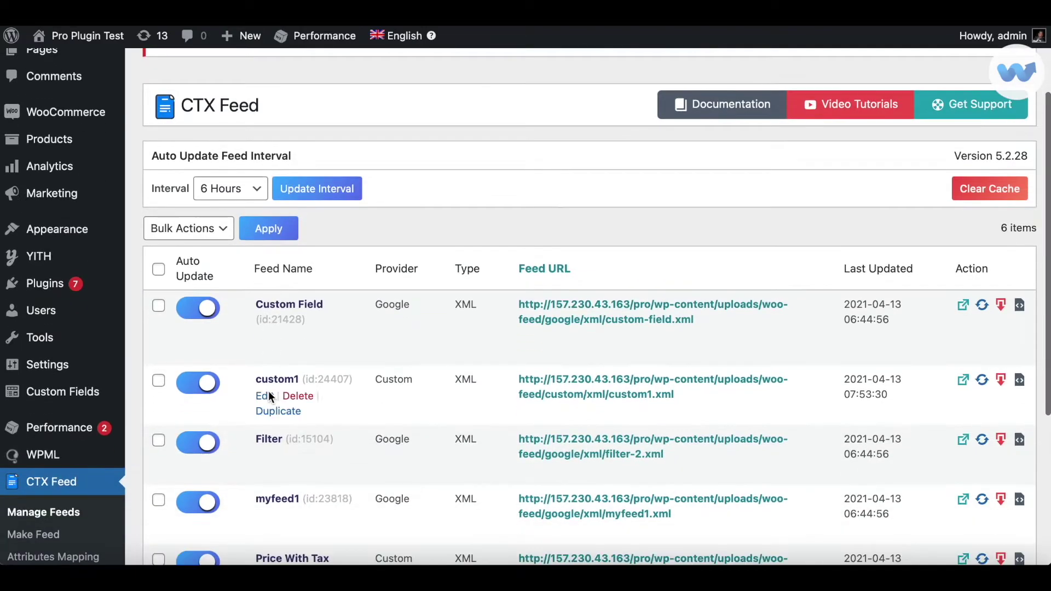
pyautogui.click(982, 380)
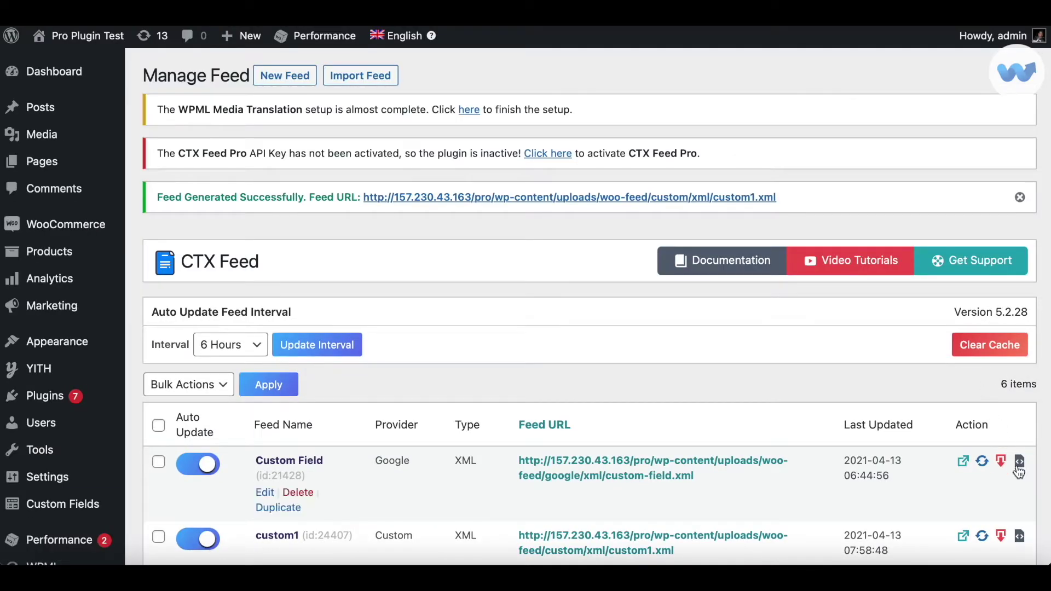
# Step: Download the regenerated custom1 feed and check the title and brand tags of the Ladies Shoes product in the XML
pyautogui.scroll(-2, 1013, 465)
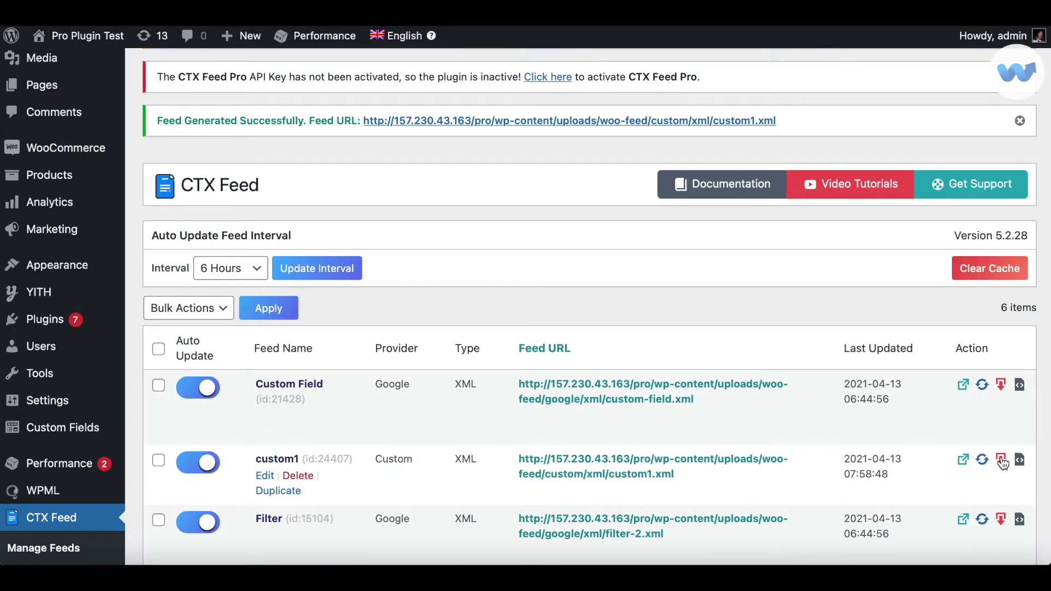
pyautogui.click(1002, 461)
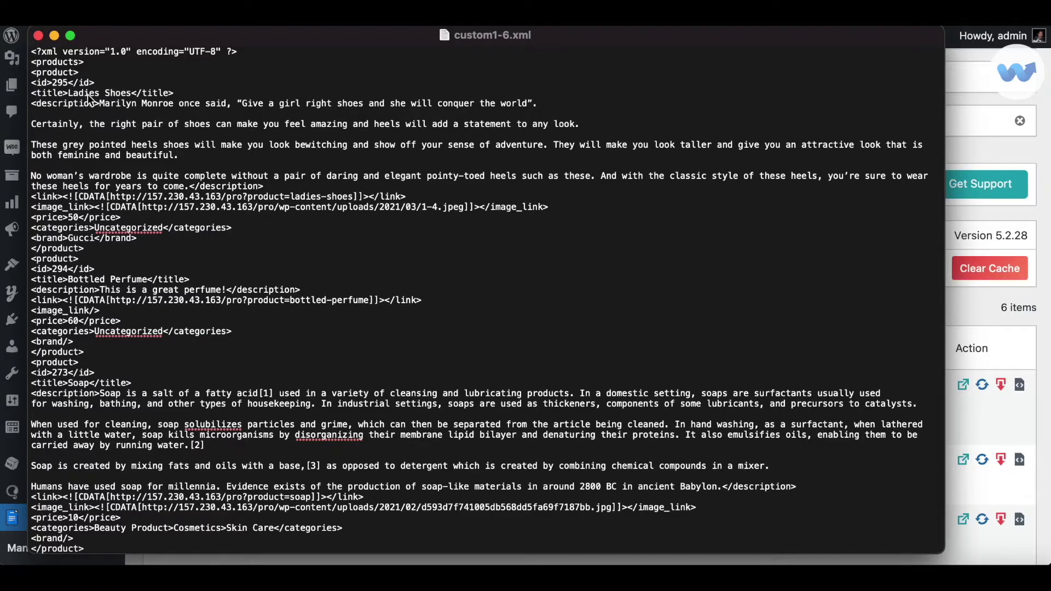
pyautogui.moveTo(69, 94); pyautogui.dragTo(127, 94)
pyautogui.moveTo(69, 239); pyautogui.dragTo(95, 238)
# Step: Return to the browser and open the custom1 feed to review its configuration
pyautogui.click(964, 337)
pyautogui.click(281, 462)
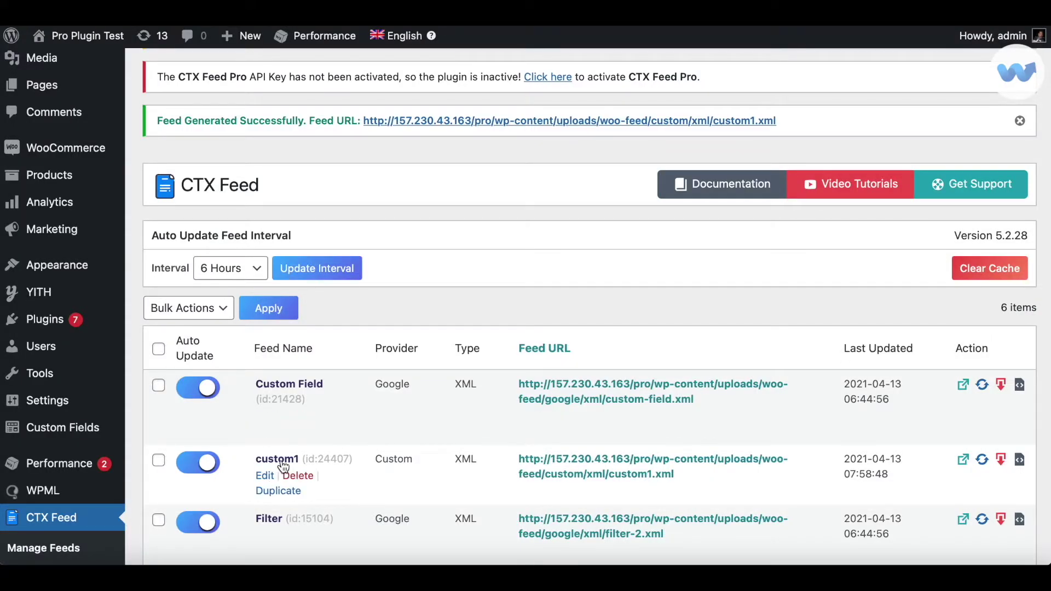
pyautogui.scroll(-10, 567, 427)
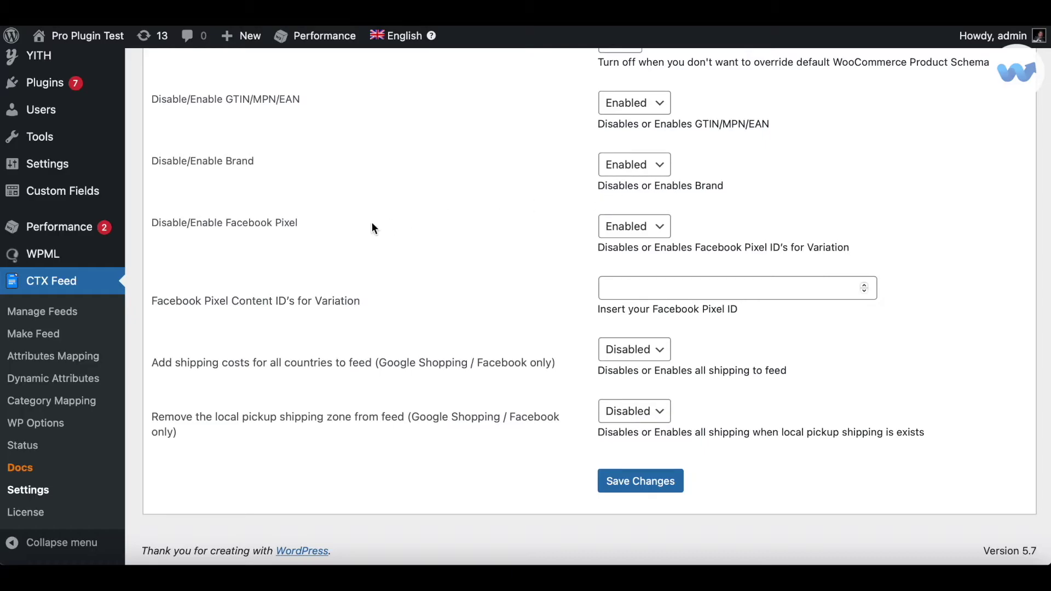
# Step: Leave the CTX Feed settings and open the products' Brands page with its Add New Brand form
pyautogui.scroll(5, 315, 217)
pyautogui.scroll(2, 313, 217)
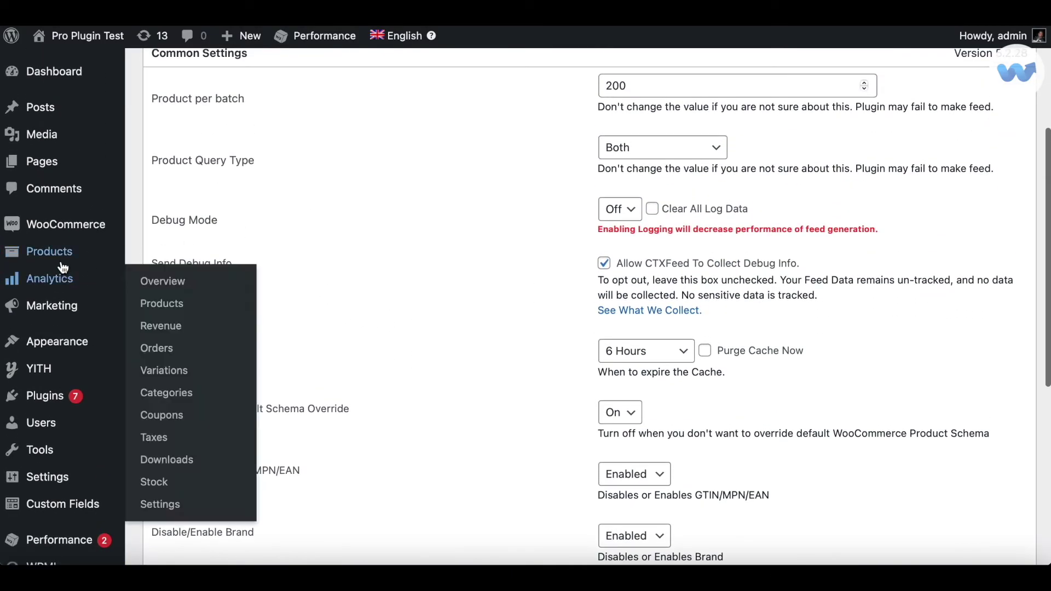
pyautogui.moveTo(63, 253)
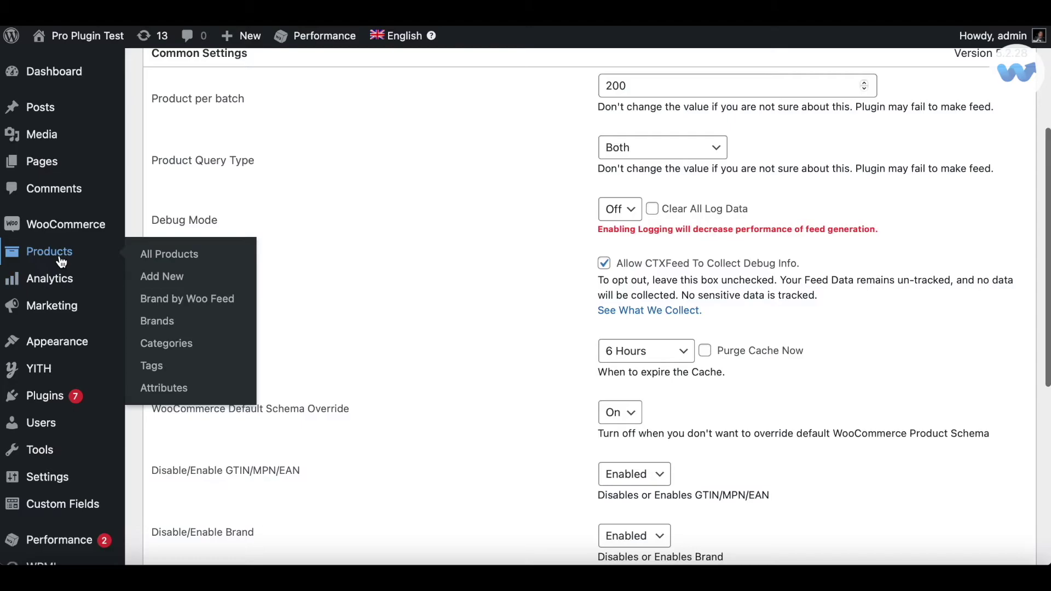
pyautogui.click(169, 321)
pyautogui.scroll(-3, 392, 366)
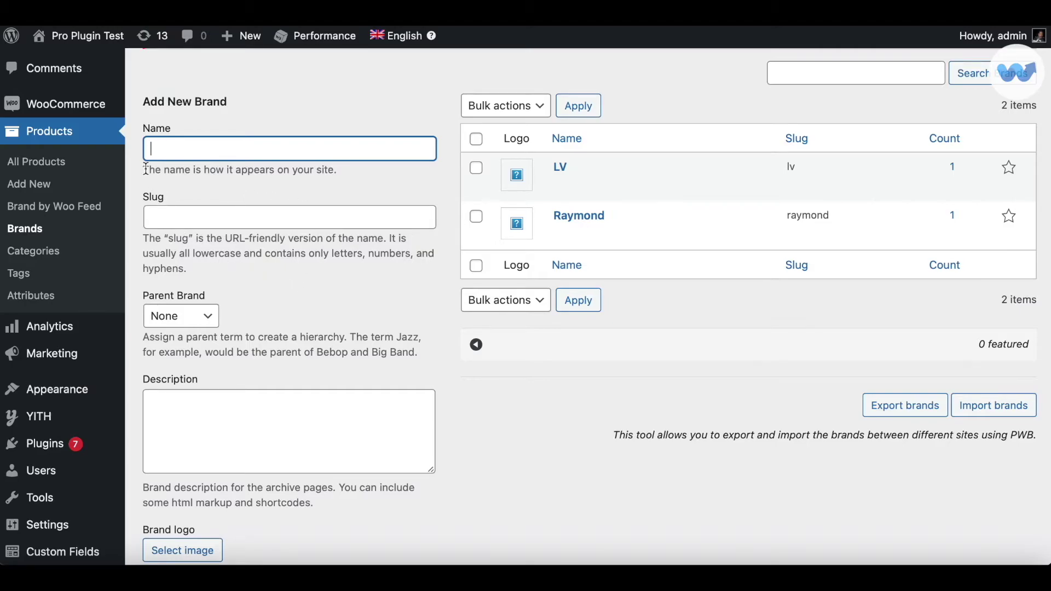
pyautogui.scroll(-2, 288, 280)
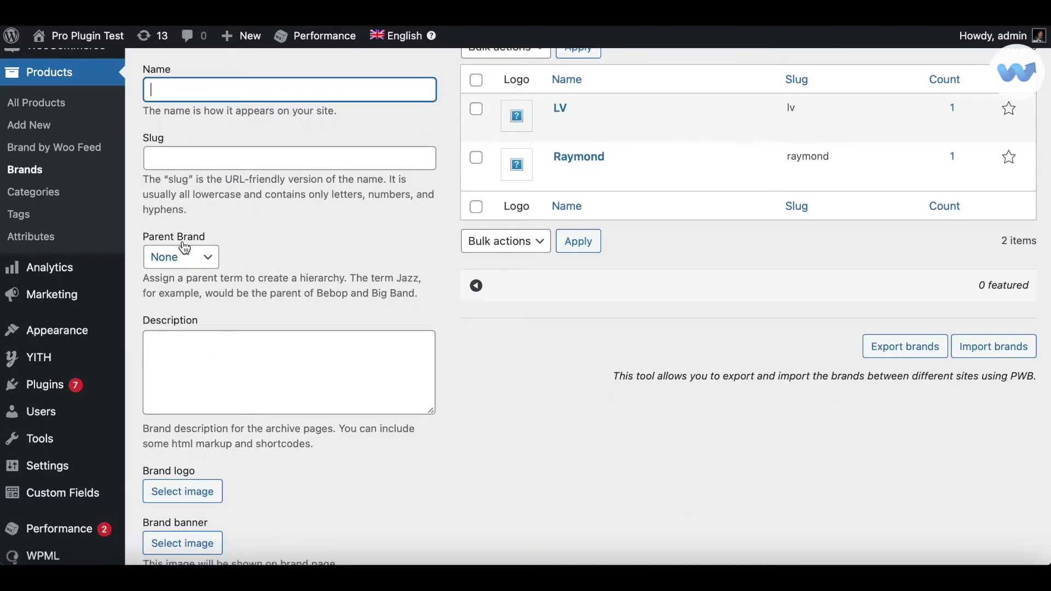
# Step: Examine the Parent Brand choices and the logo and banner fields of the new brand form, leaving the parent at None
pyautogui.click(208, 261)
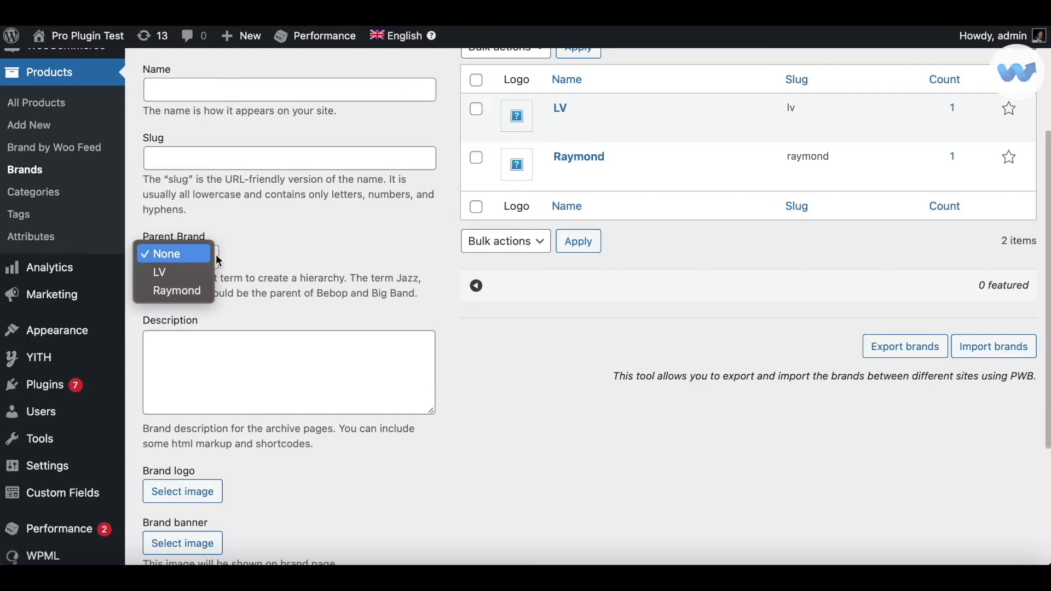
pyautogui.click(279, 264)
pyautogui.scroll(-5, 279, 265)
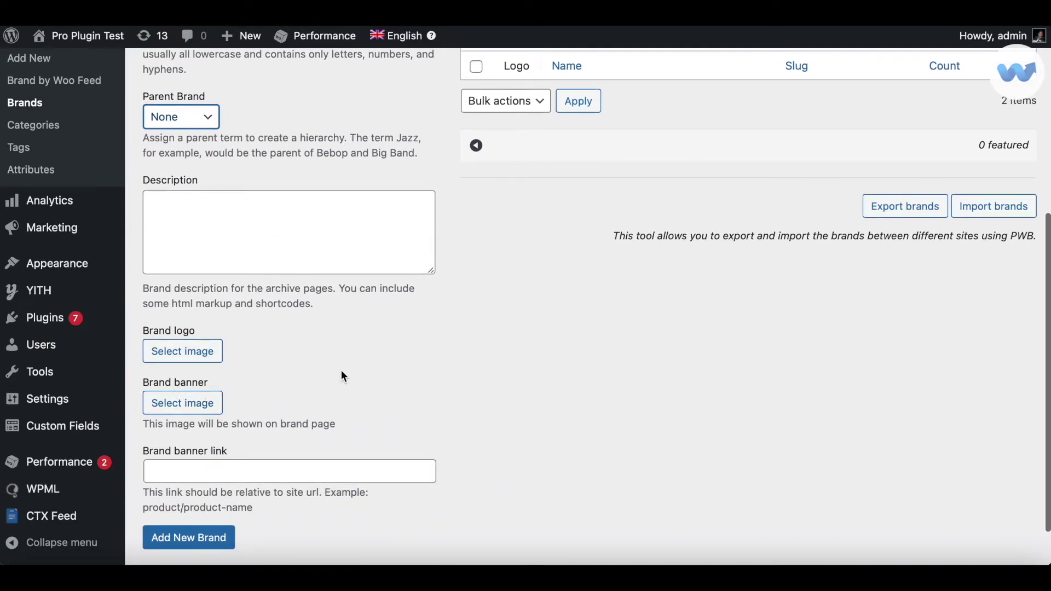
# Step: Add a new product brand named Armani, leaving the other brand fields at their defaults
pyautogui.scroll(5, 346, 369)
pyautogui.click(204, 165)
pyautogui.write('A')
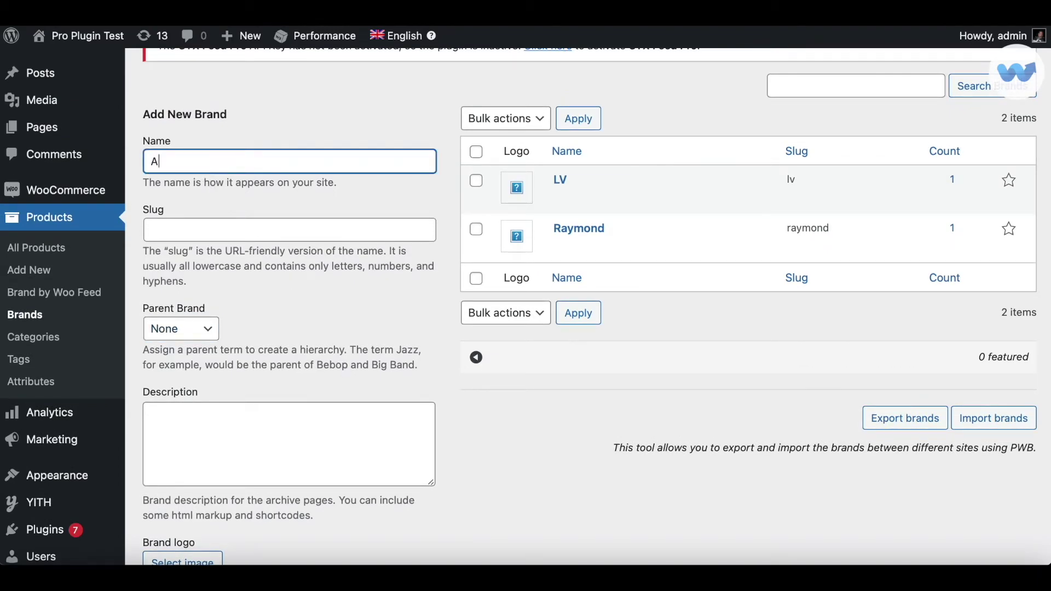
pyautogui.write('ani')
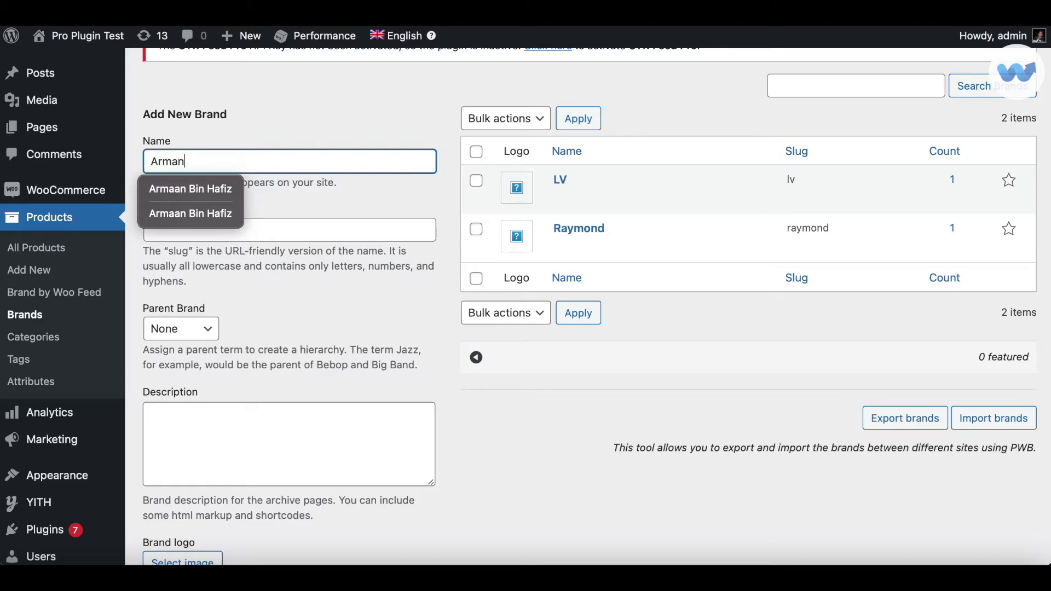
pyautogui.click(274, 282)
pyautogui.scroll(-5, 276, 288)
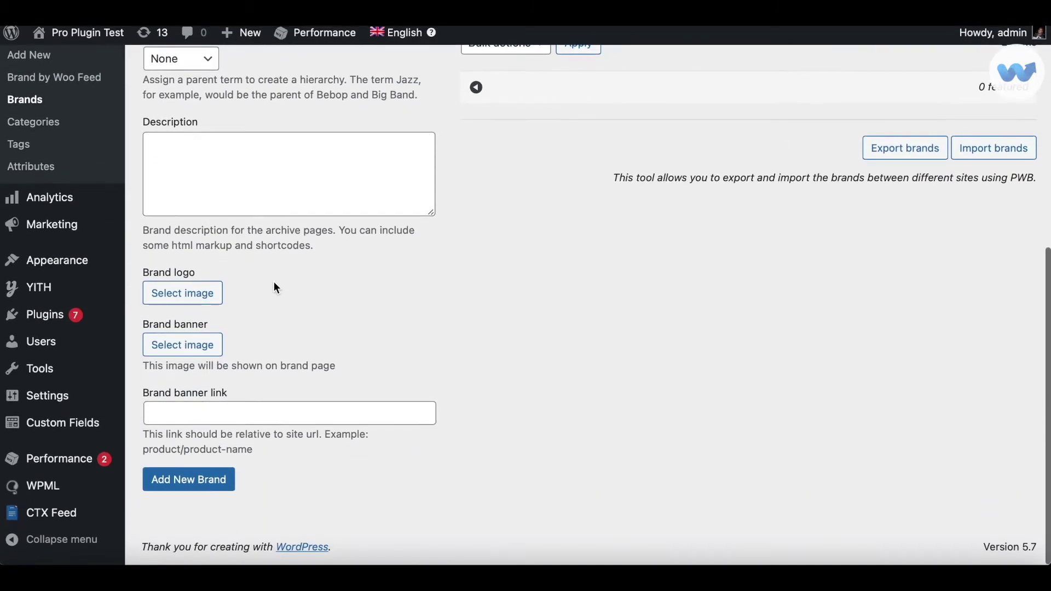
pyautogui.click(188, 484)
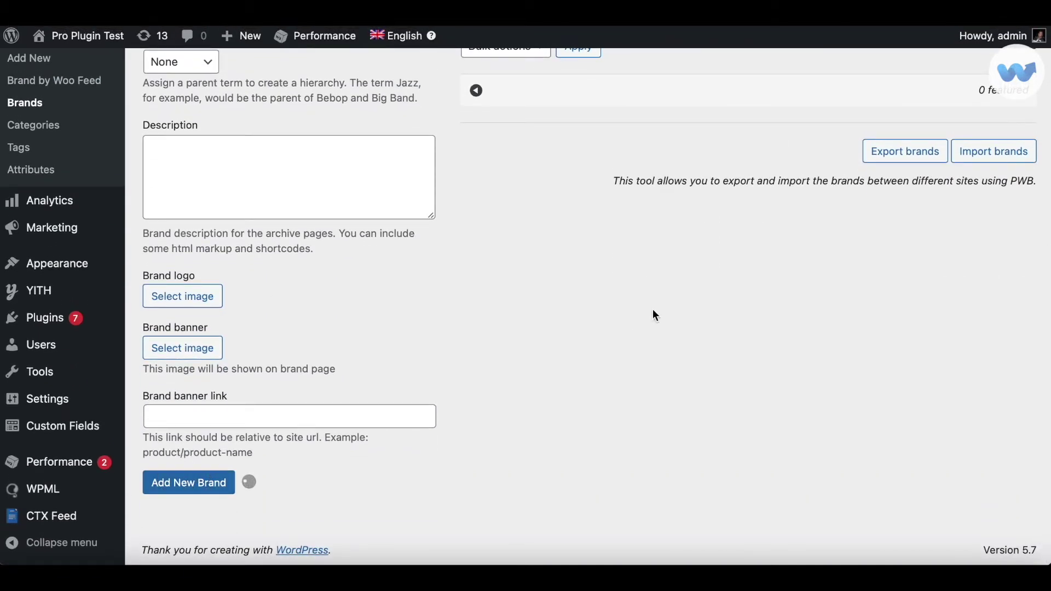
pyautogui.scroll(5, 652, 308)
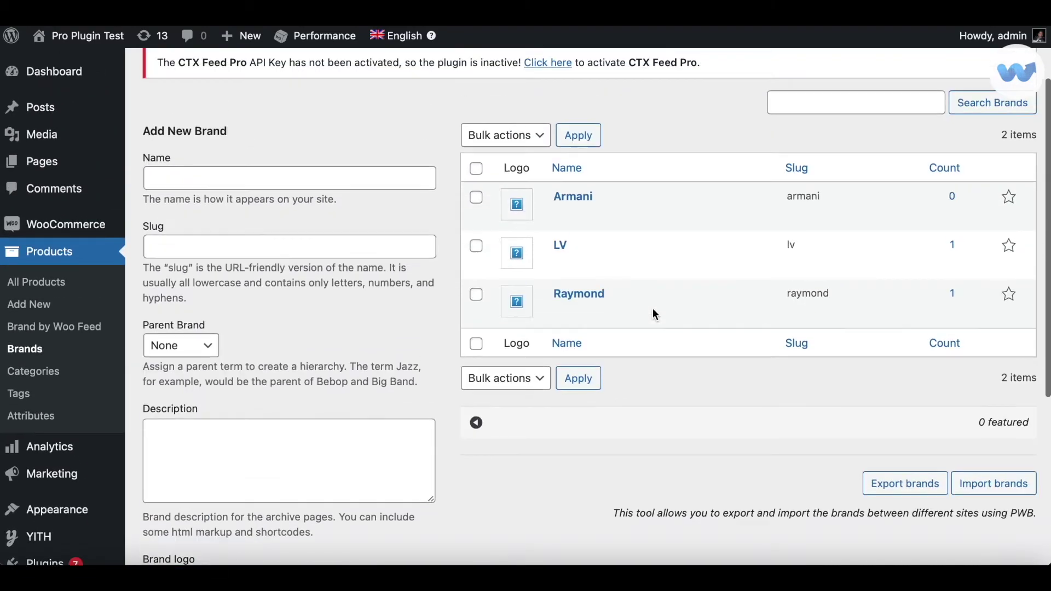
pyautogui.moveTo(585, 213)
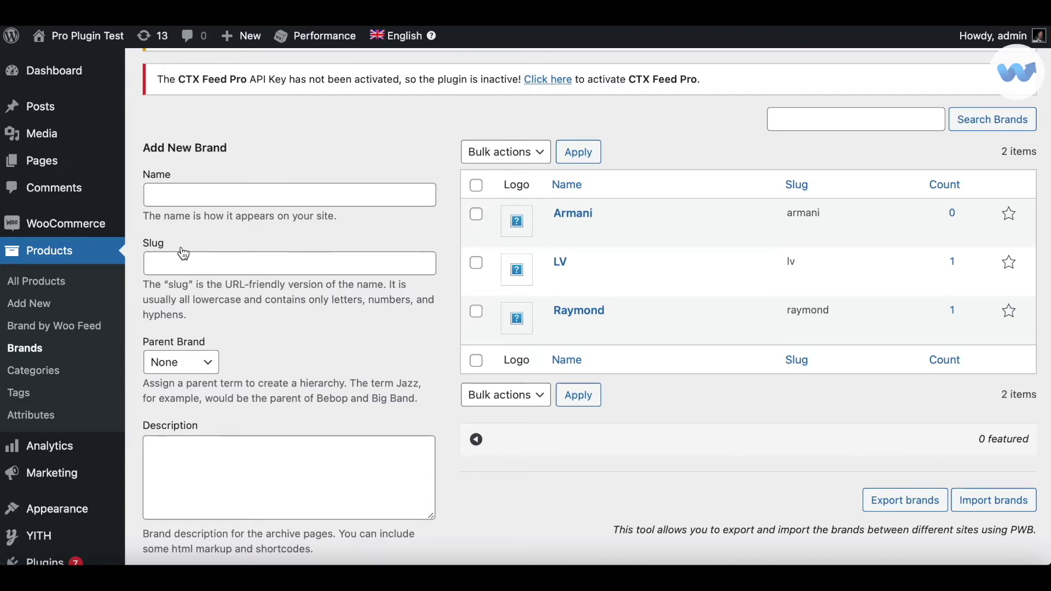
# Step: Open the Ladies Shoes product for editing from the list of all products
pyautogui.click(39, 282)
pyautogui.scroll(-8, 278, 395)
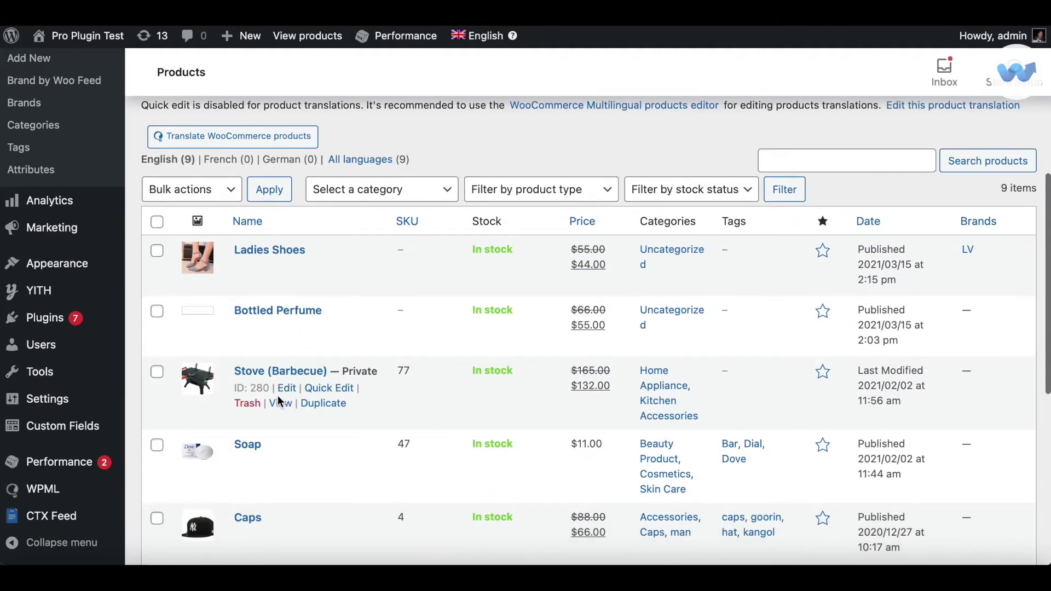
pyautogui.click(261, 250)
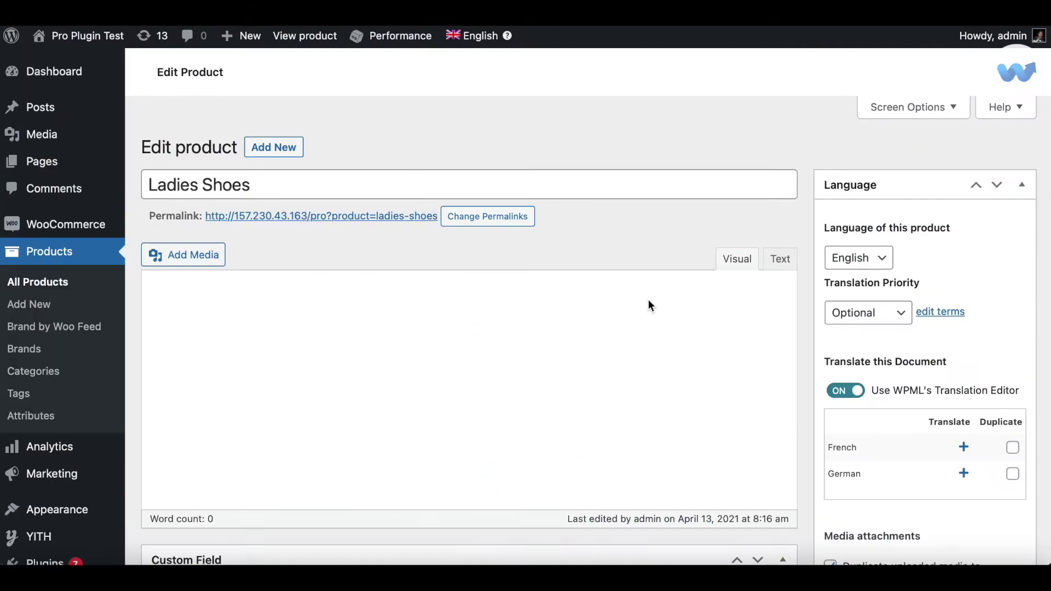
# Step: Assign the Armani brand to Ladies Shoes in place of LV and update the product
pyautogui.scroll(-8, 649, 302)
pyautogui.scroll(-8, 648, 300)
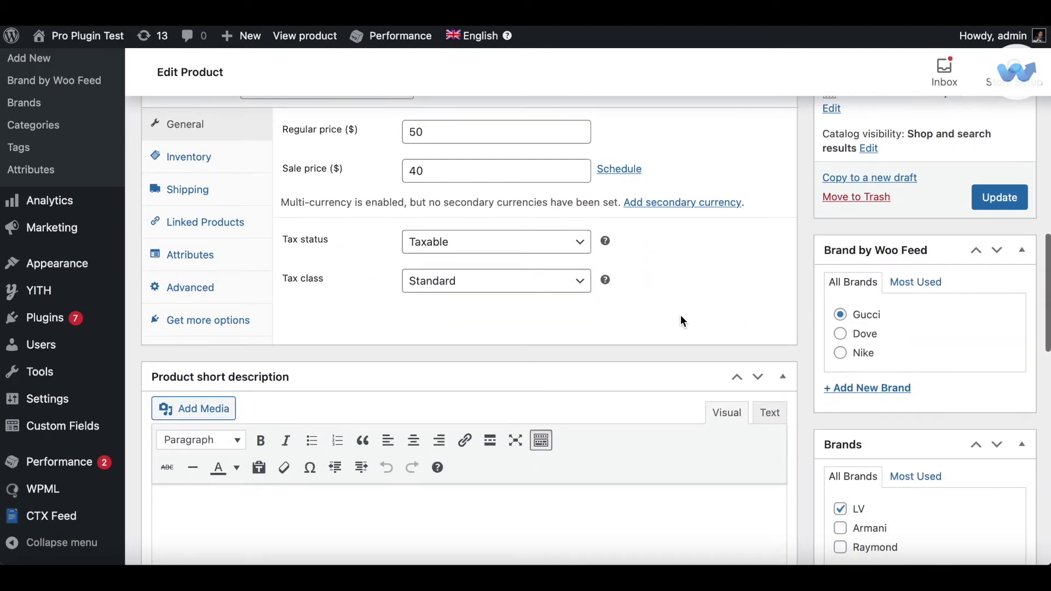
pyautogui.scroll(-3, 683, 321)
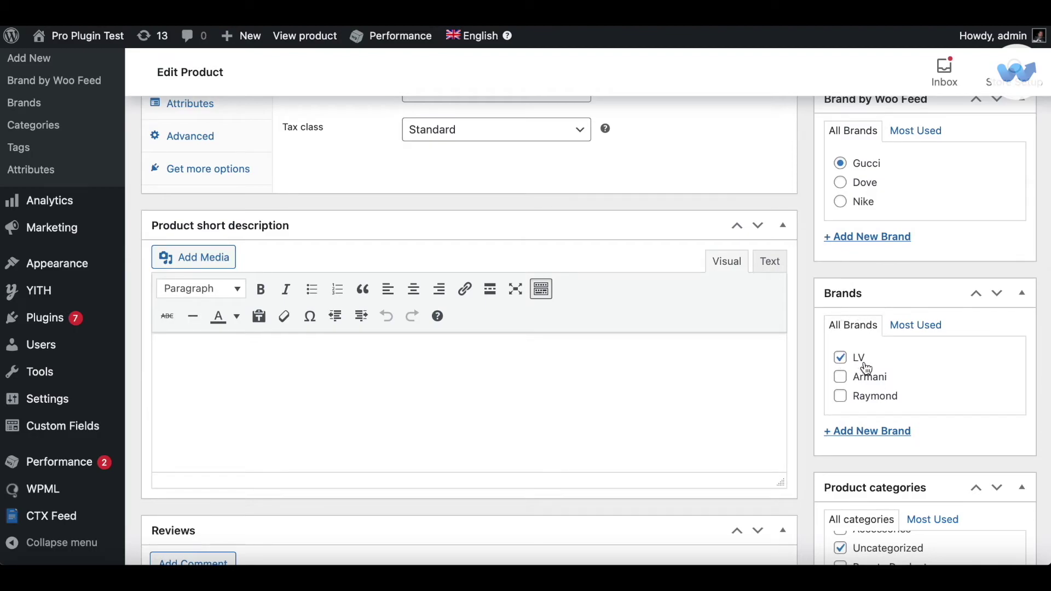
pyautogui.click(847, 381)
pyautogui.click(841, 358)
pyautogui.scroll(5, 733, 392)
pyautogui.click(1000, 247)
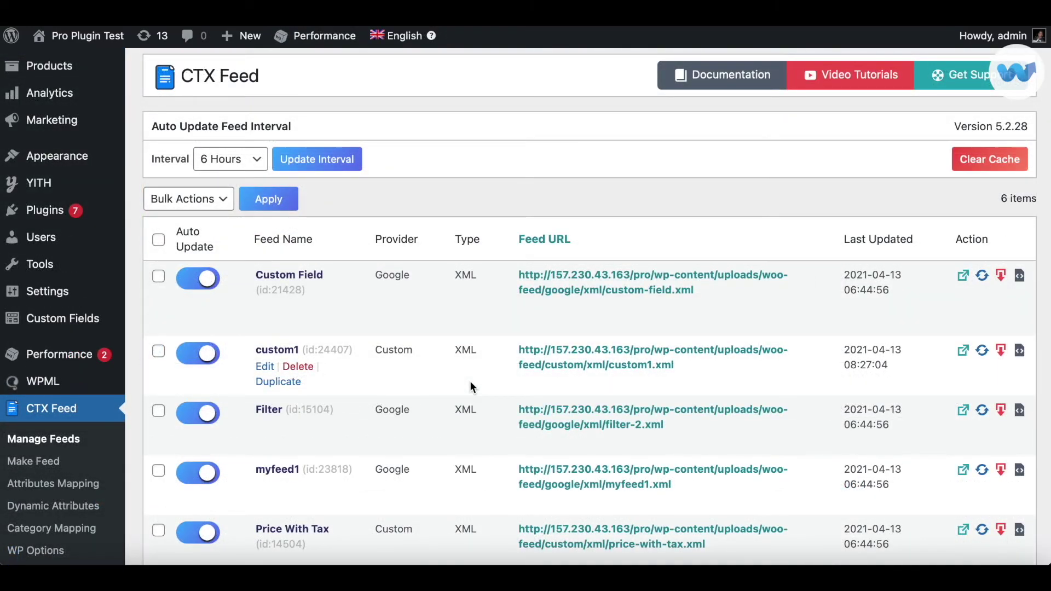
# Step: Set the brand attribute's value in the custom1 feed to Brands [pwb-brand], then update and generate the feed
pyautogui.click(276, 350)
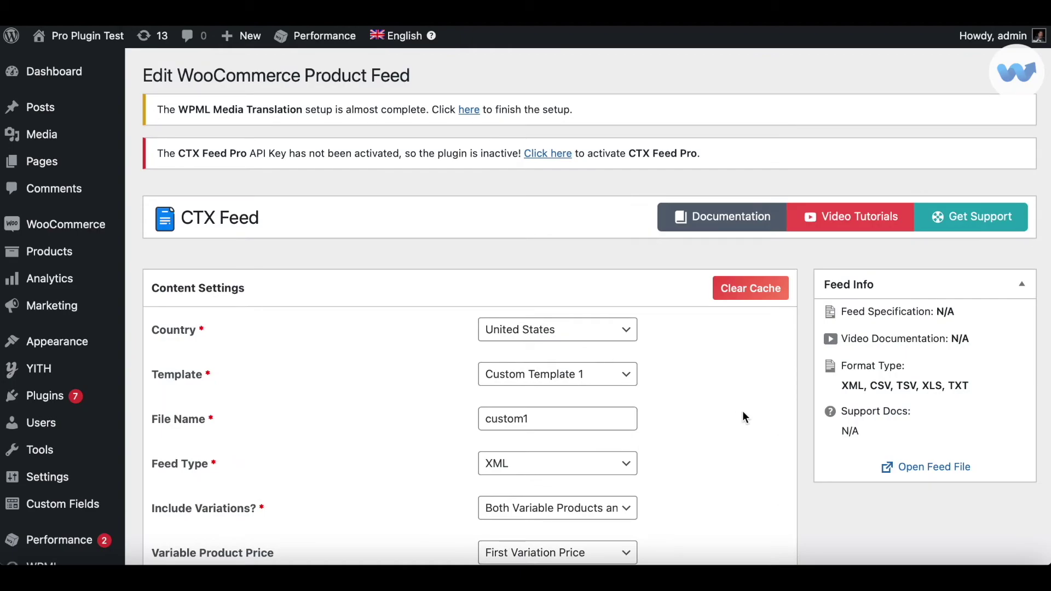
pyautogui.scroll(-3, 742, 415)
pyautogui.scroll(-10, 742, 417)
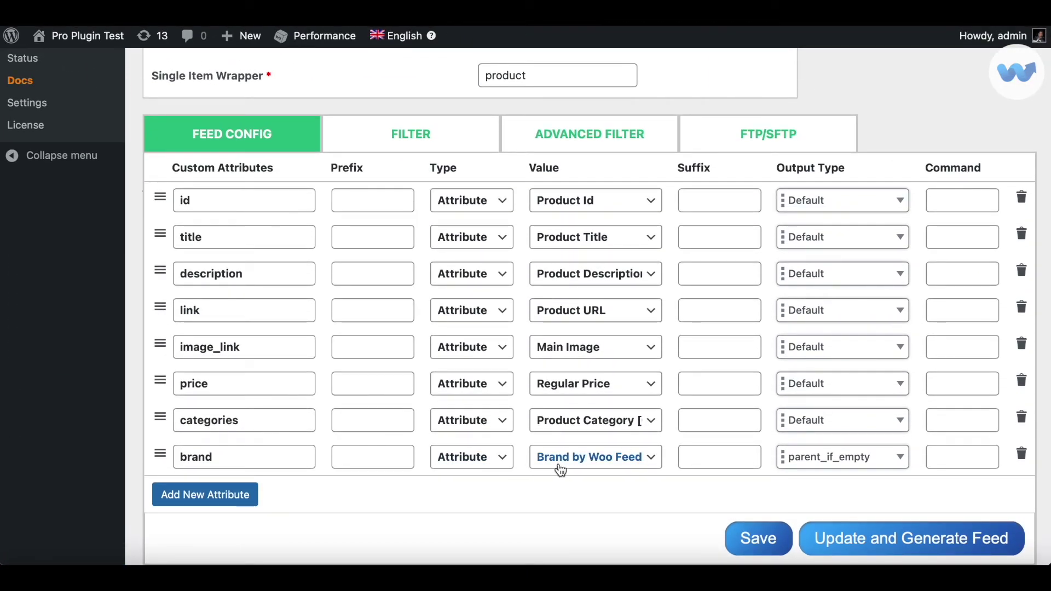
pyautogui.click(603, 468)
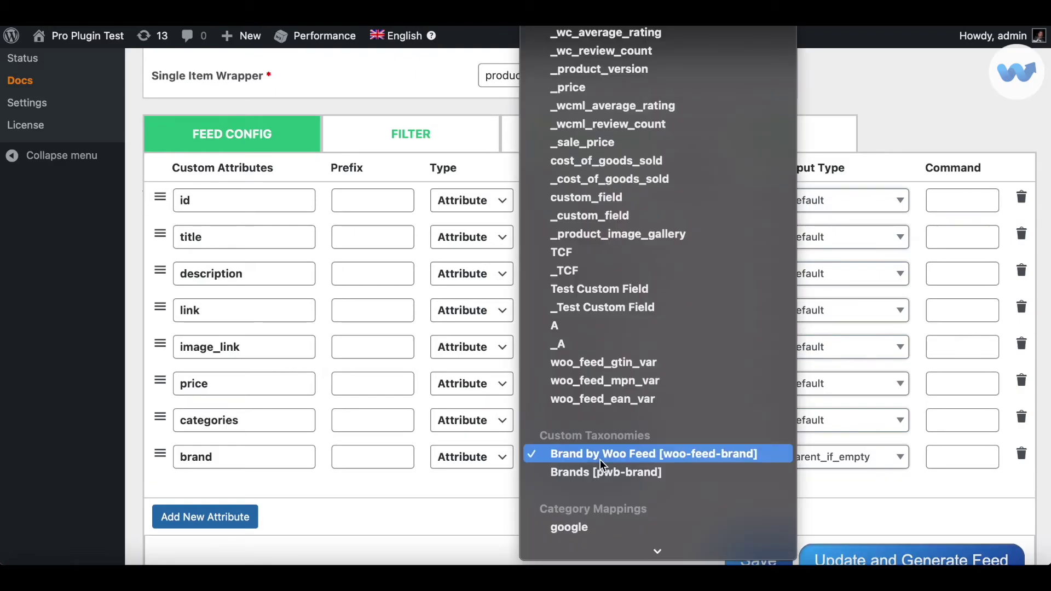
pyautogui.click(576, 474)
pyautogui.scroll(-1, 723, 488)
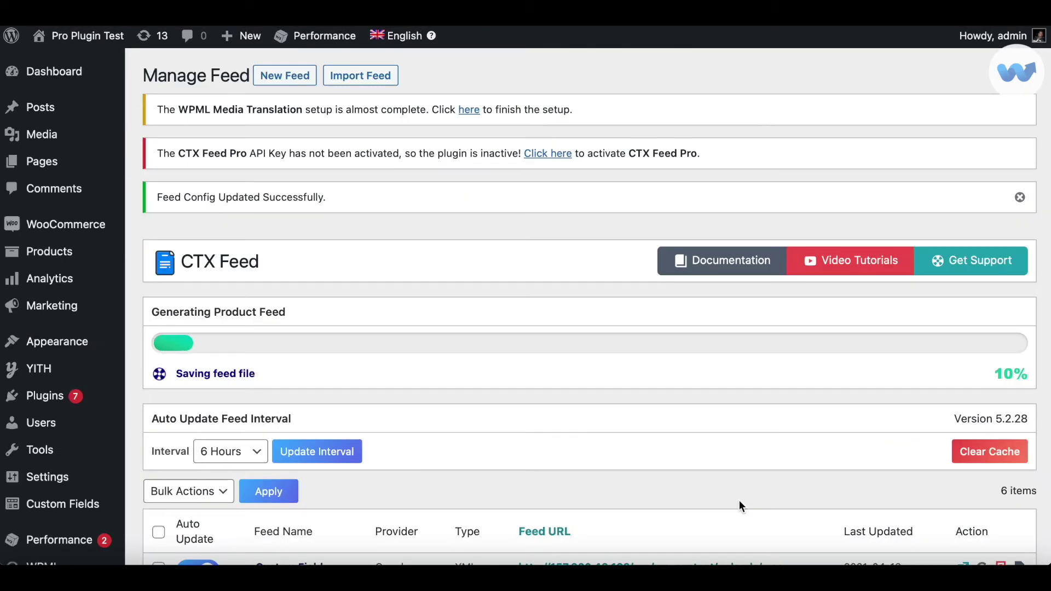
# Step: Download the newly generated custom1 feed and check the brand tag of the Ladies Shoes product in the XML
pyautogui.scroll(-2, 739, 502)
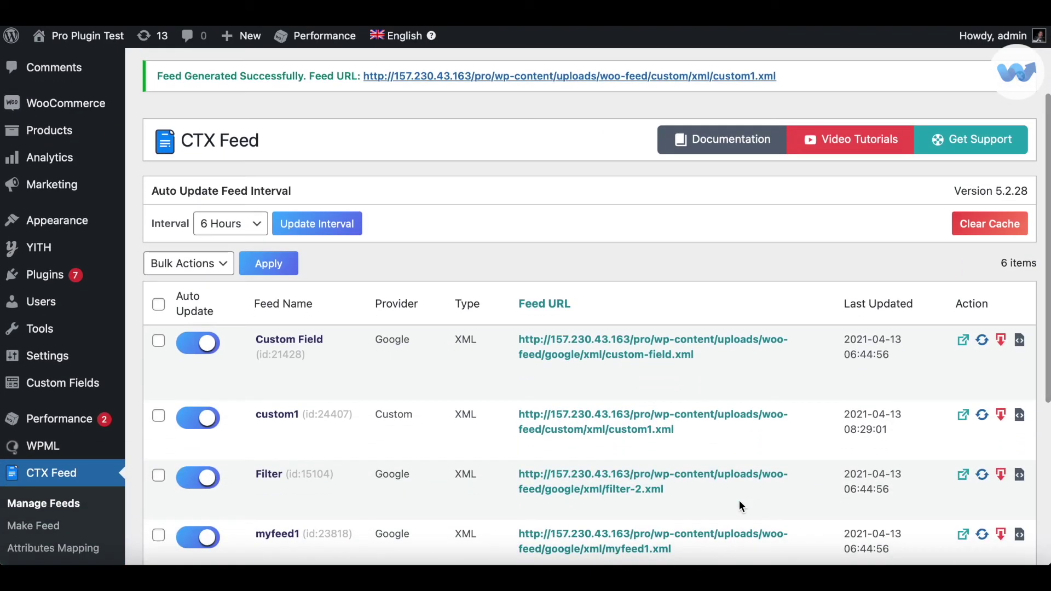
pyautogui.click(1002, 417)
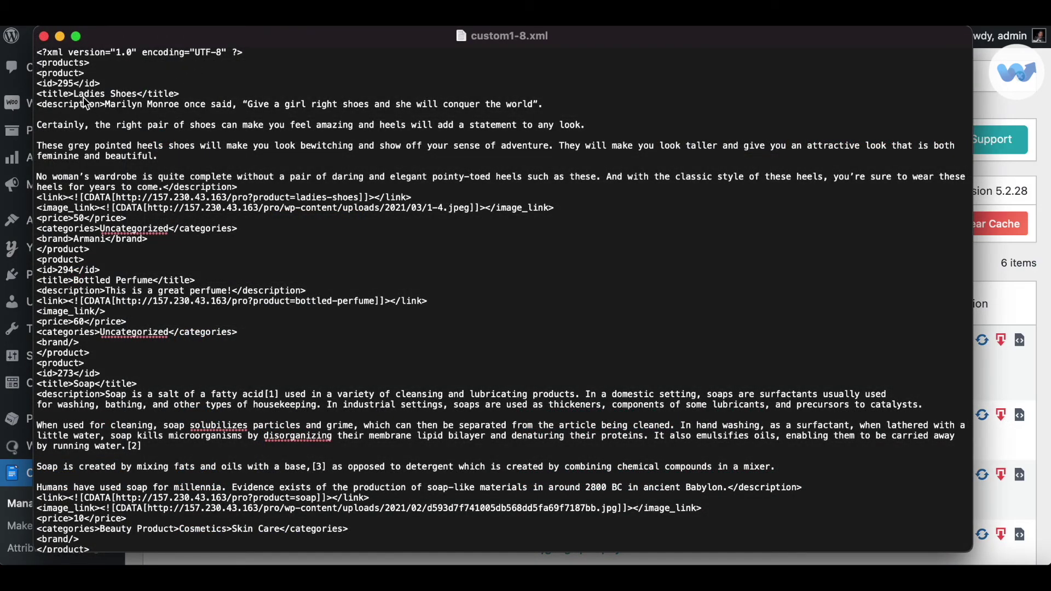
pyautogui.moveTo(42, 239); pyautogui.dragTo(58, 241)
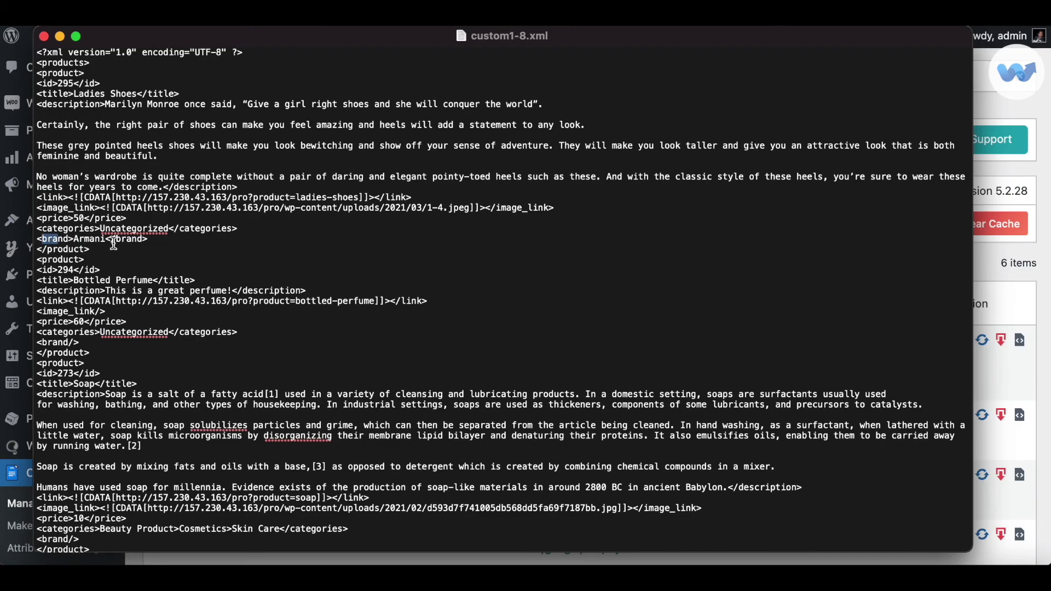